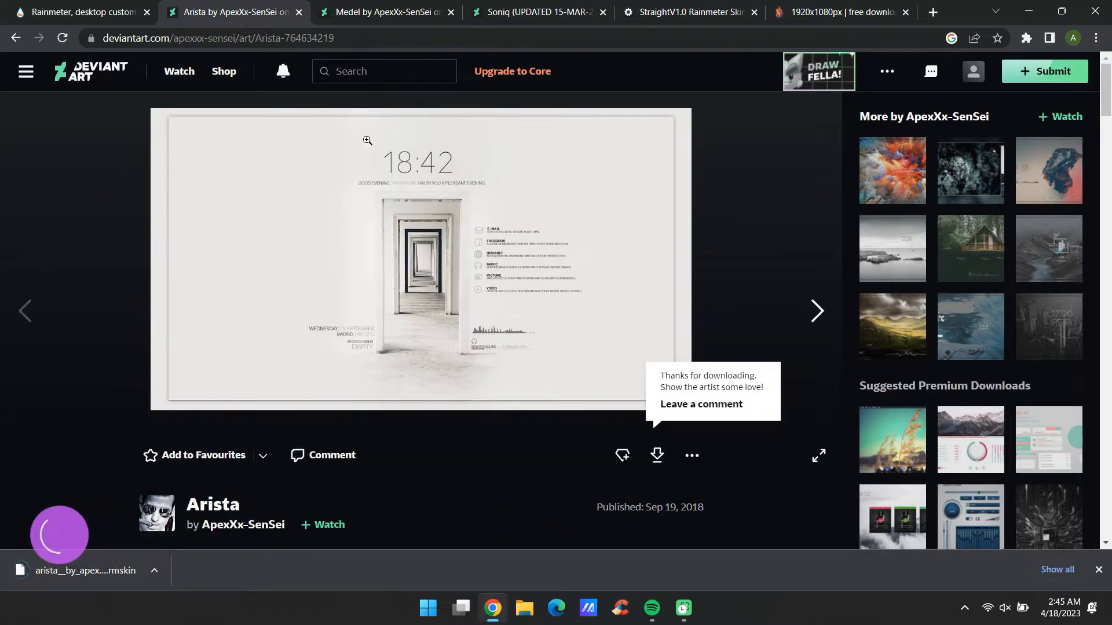
Step: Reload the Medel skin page on DeviantArt and download the skin
click(368, 9)
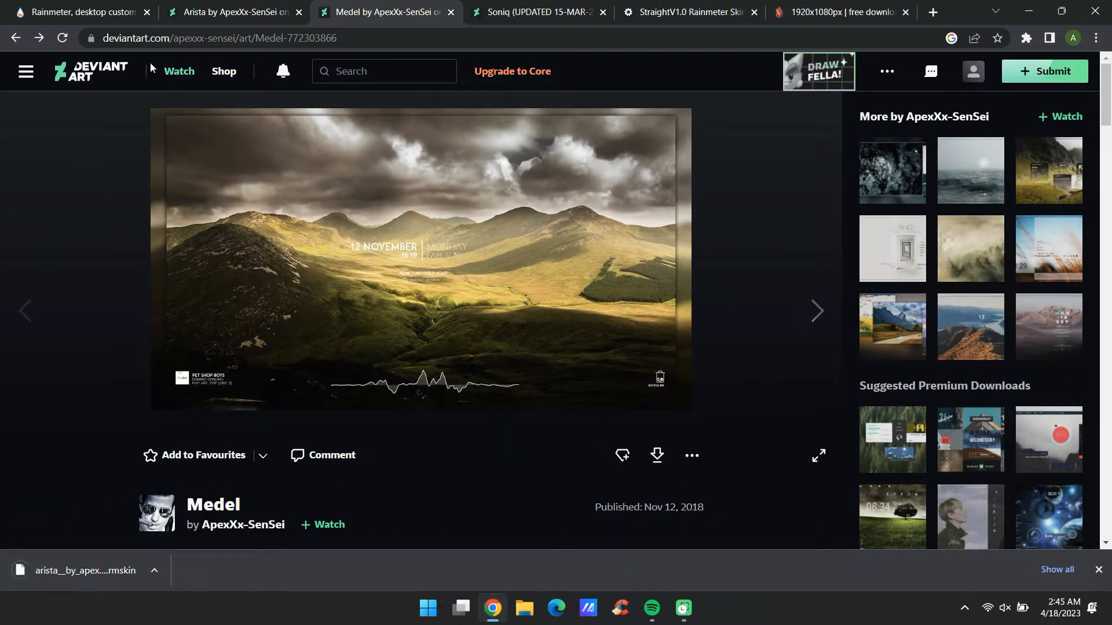
click(62, 38)
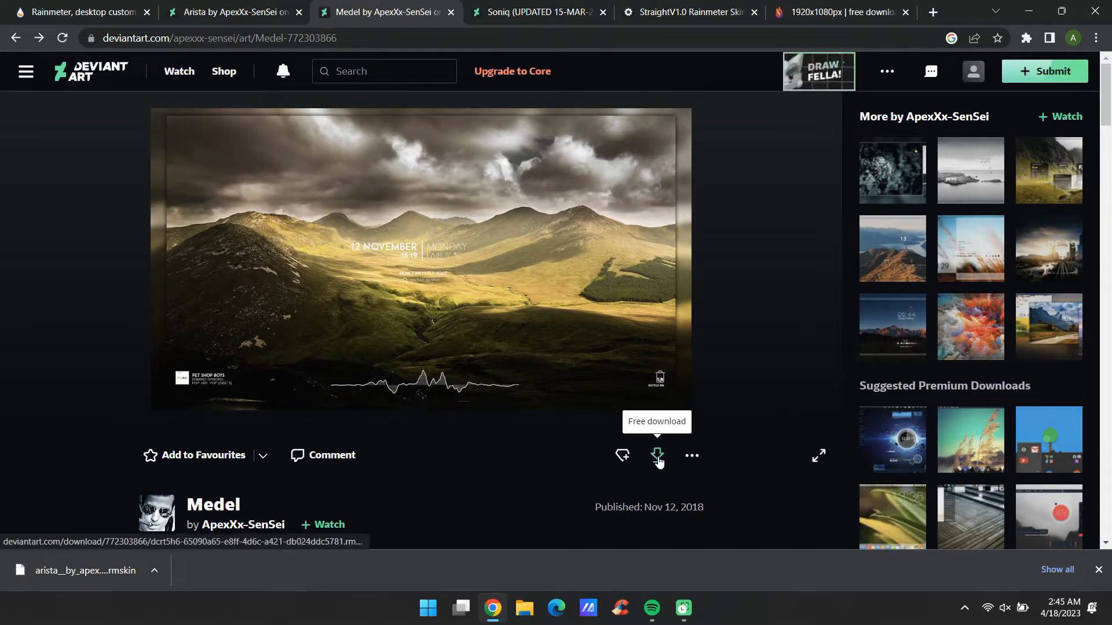
click(658, 458)
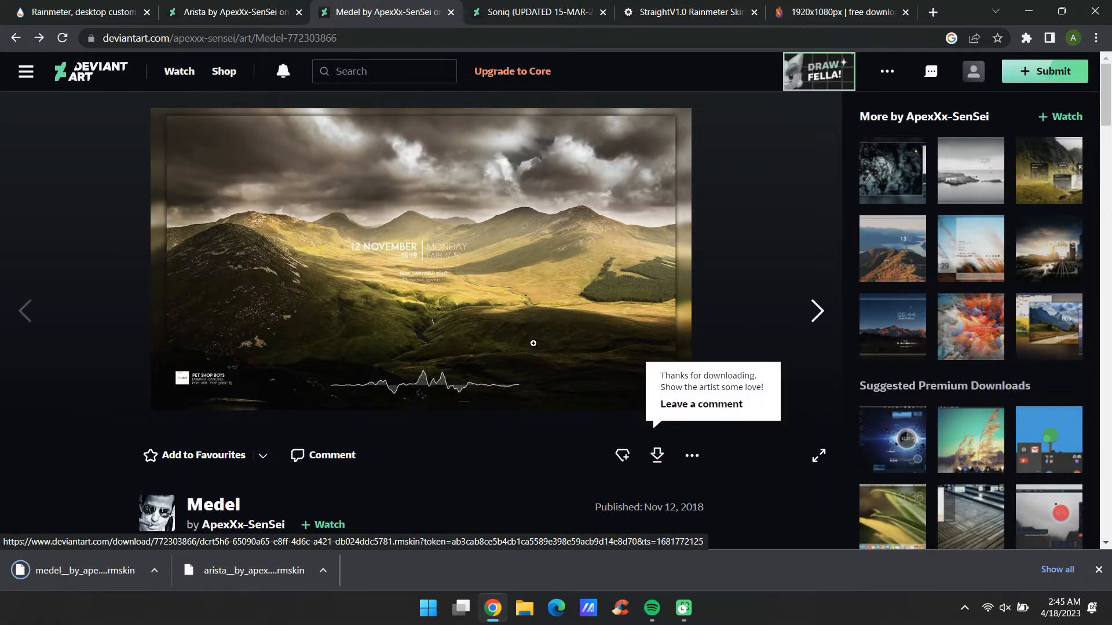
Step: Reload the Soniq (UPDATED 15-MAR-2023) skin page on DeviantArt and download the skin
click(524, 12)
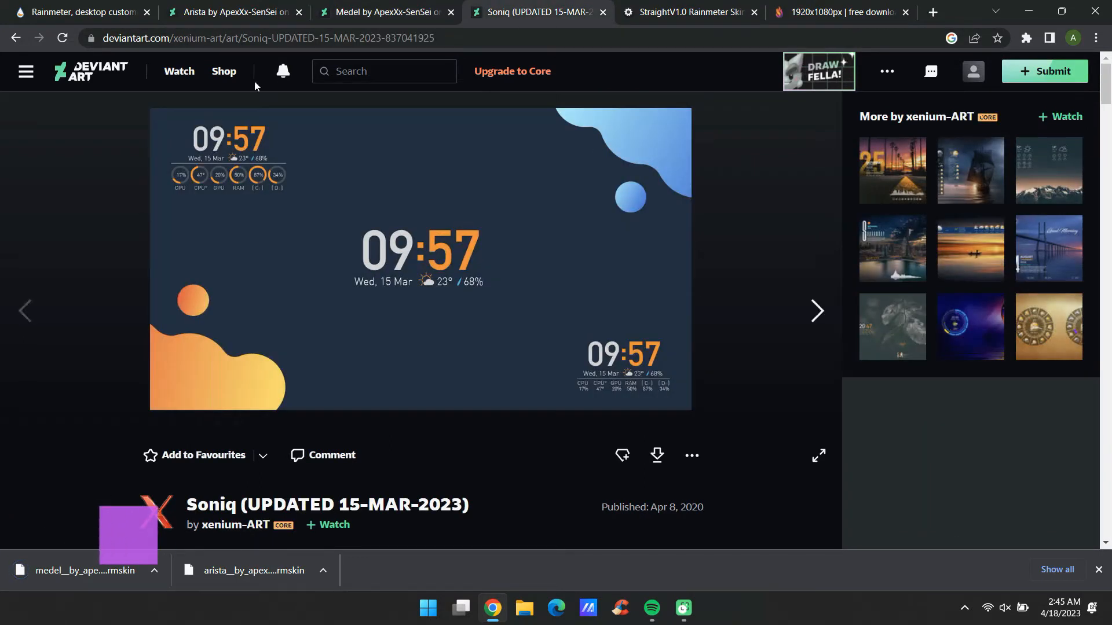
click(62, 37)
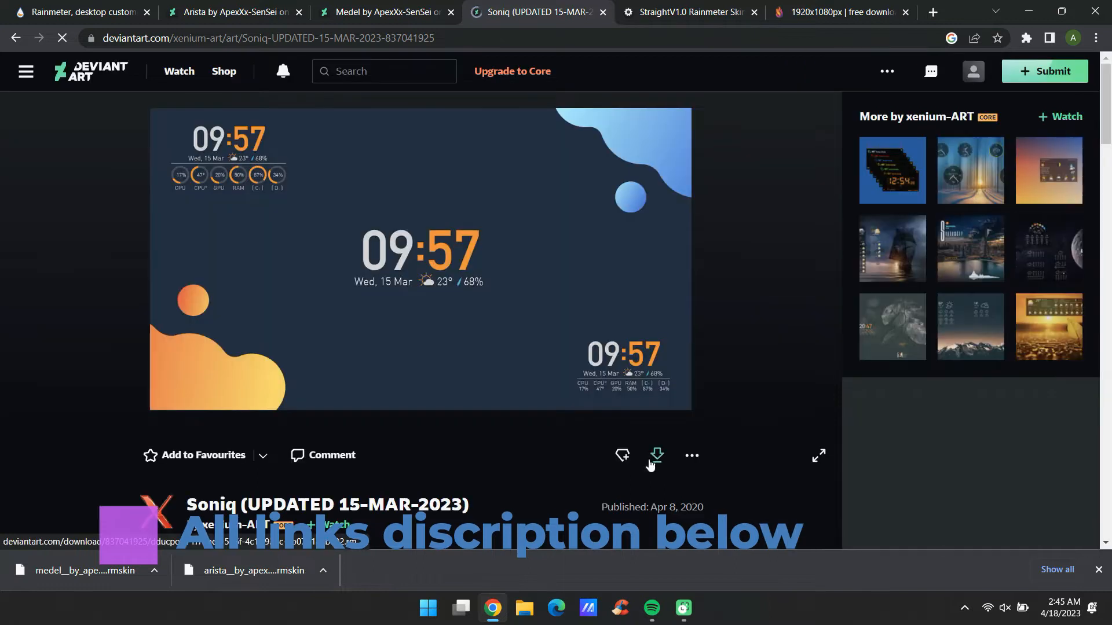
click(656, 457)
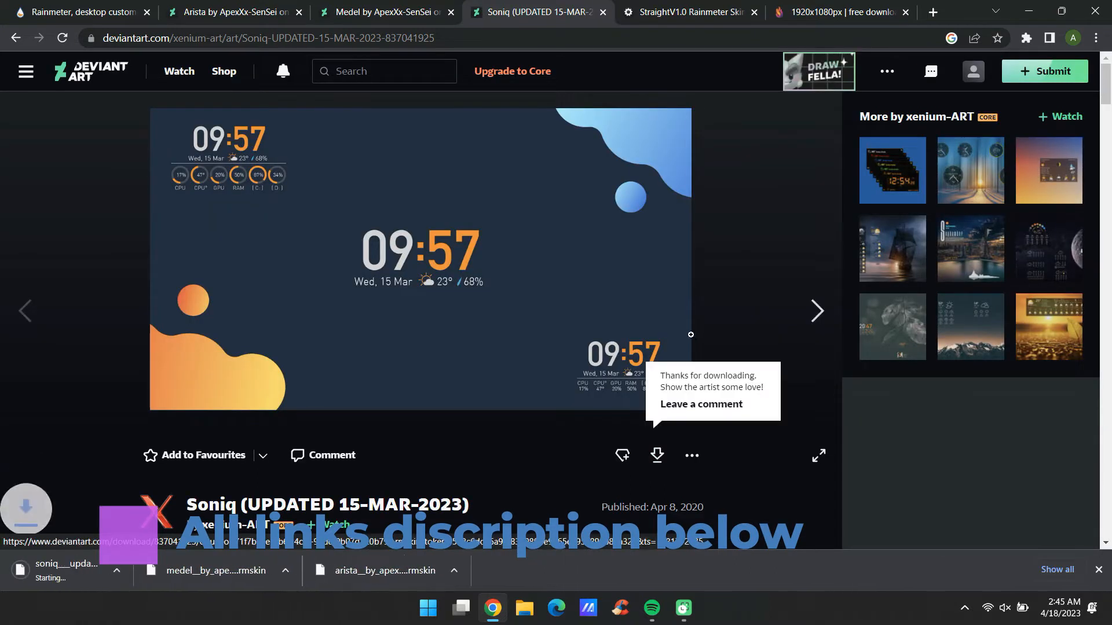
Step: Dismiss the ad on the StraightV1.0 page at visualskins.com and download straightV1.0.zip
click(676, 16)
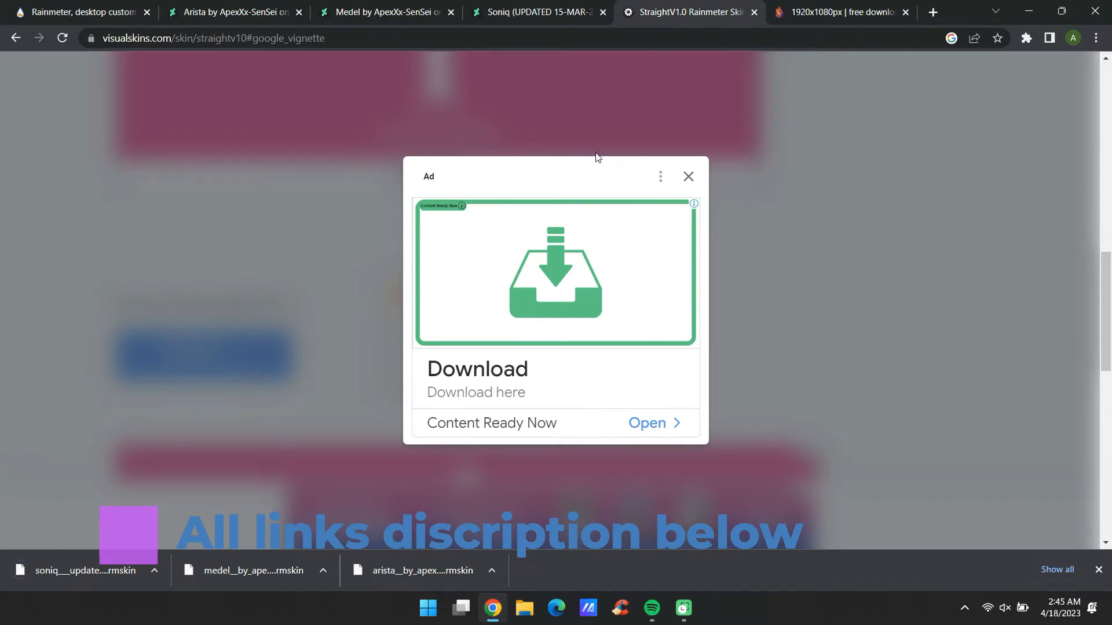
click(688, 177)
scroll(546, 293, down, 6)
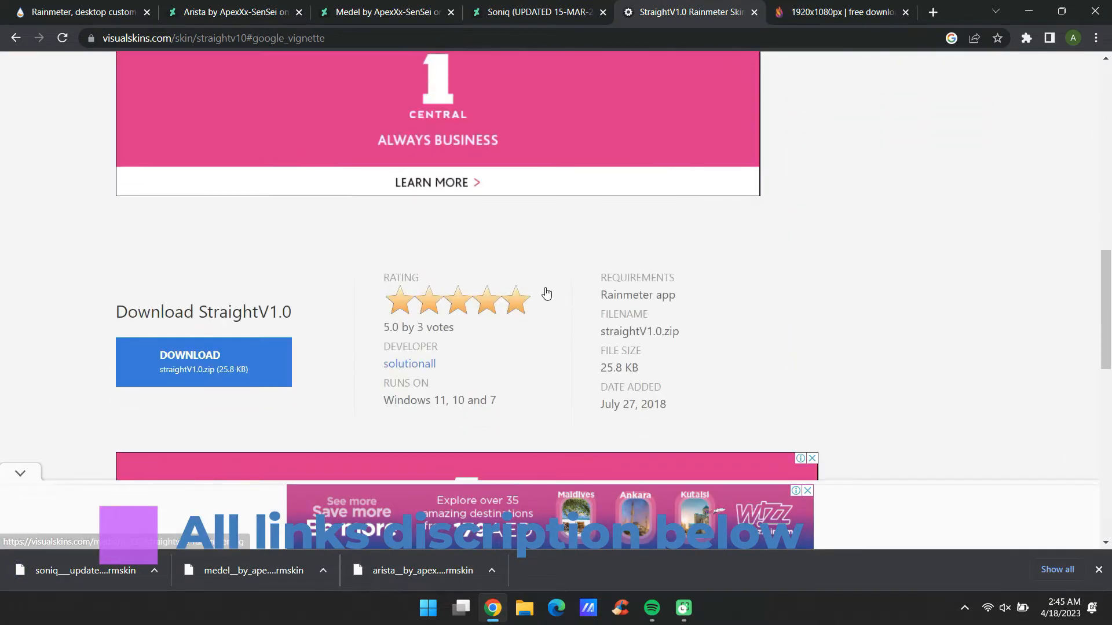
click(227, 358)
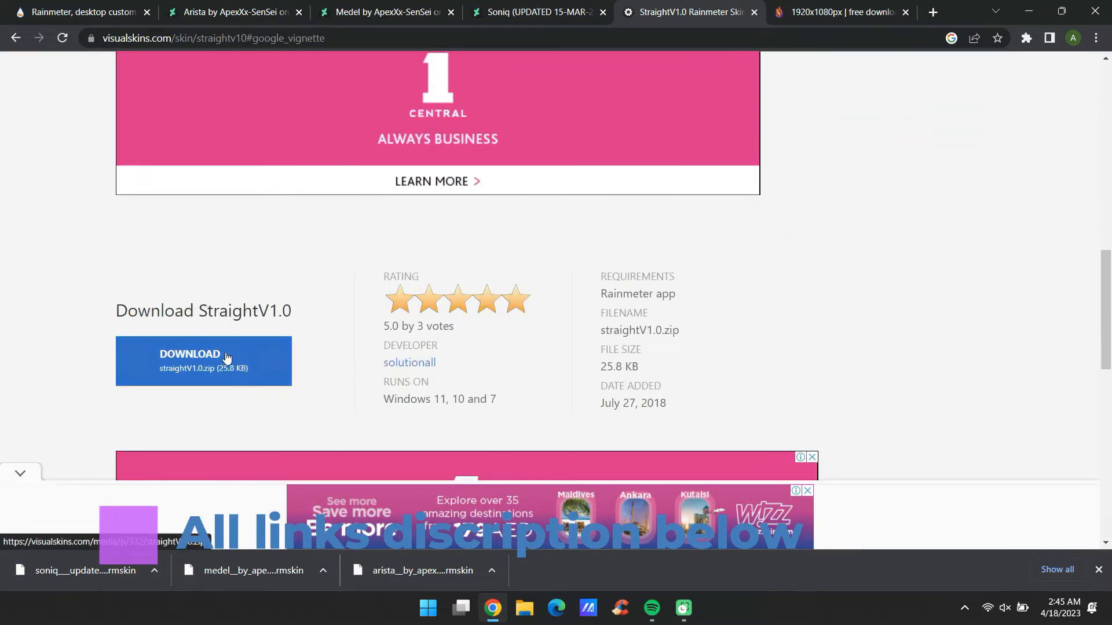
click(532, 355)
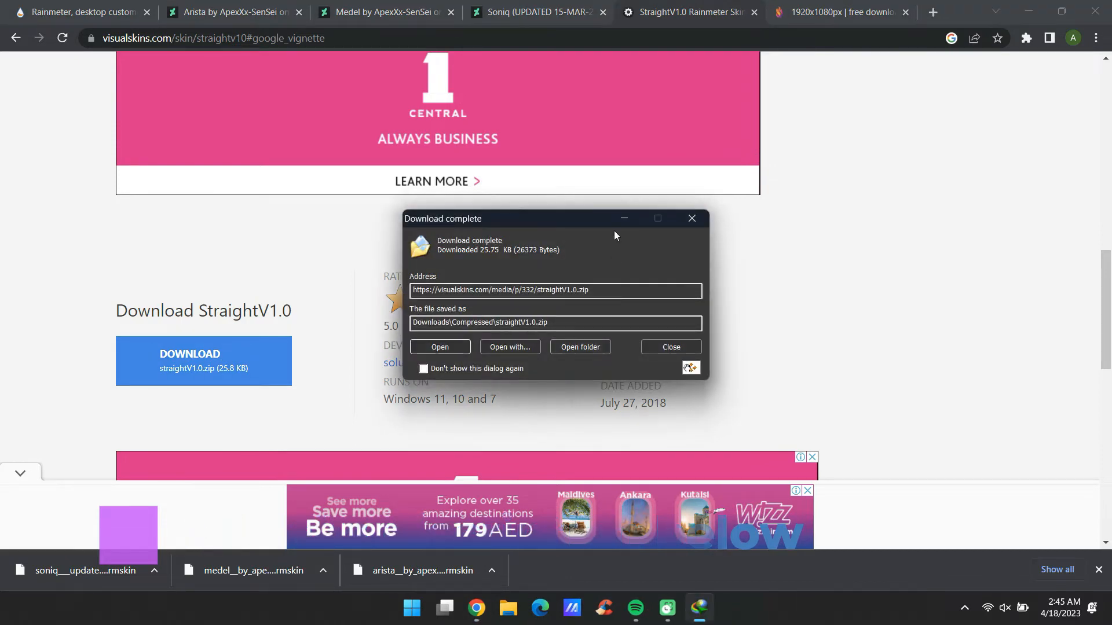
Step: Open the downloaded straightV1.0 archive from its Compressed folder in WinRAR and dismiss the licence reminder
click(581, 348)
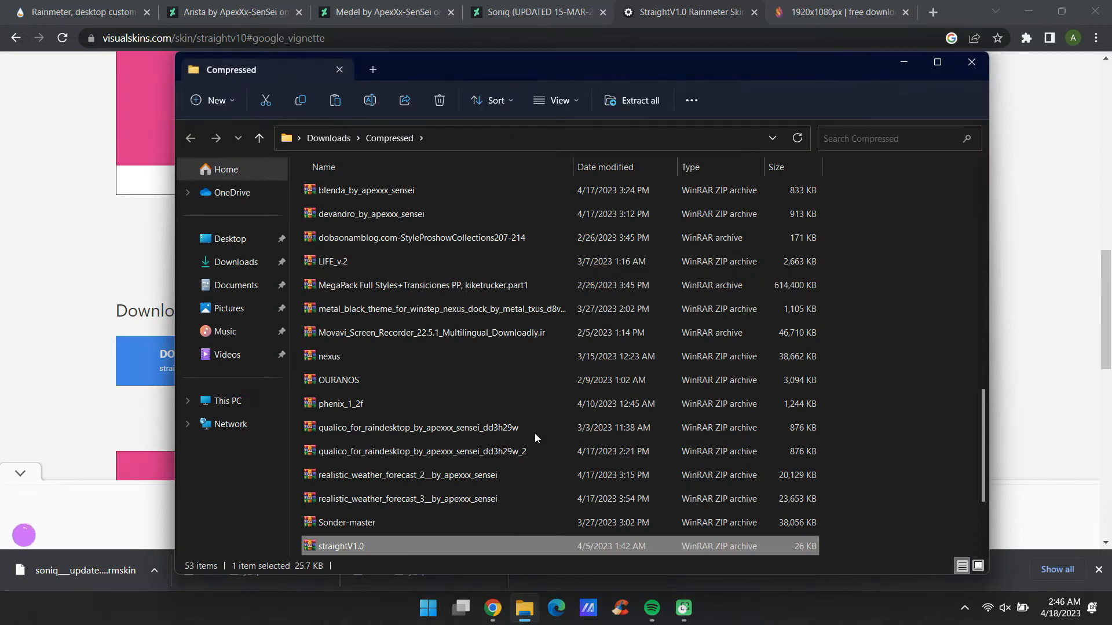
double_click(411, 546)
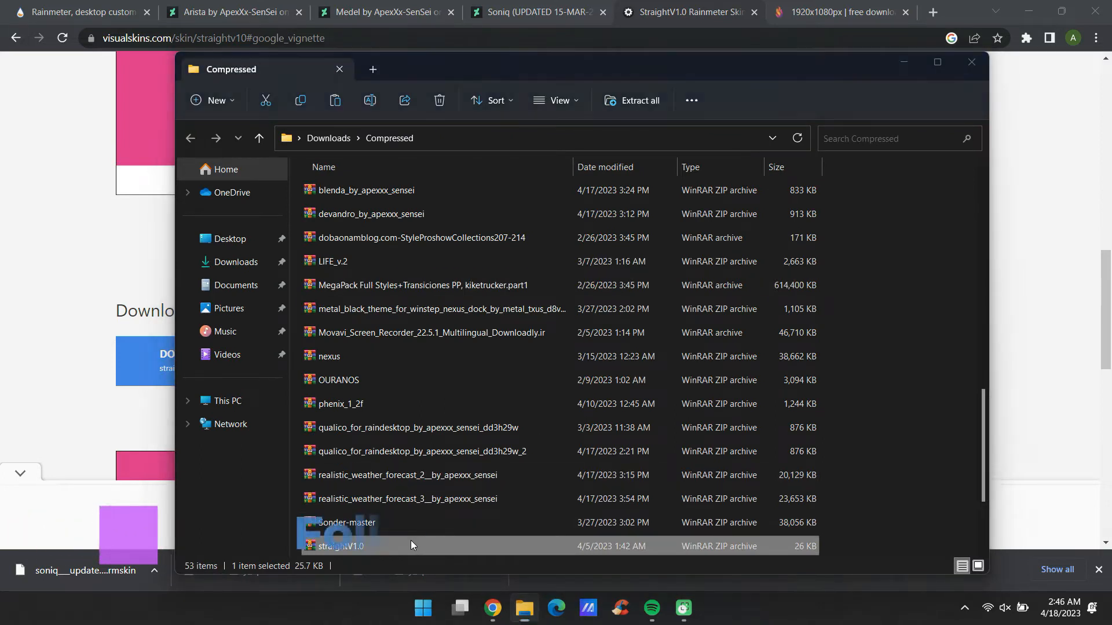
click(980, 63)
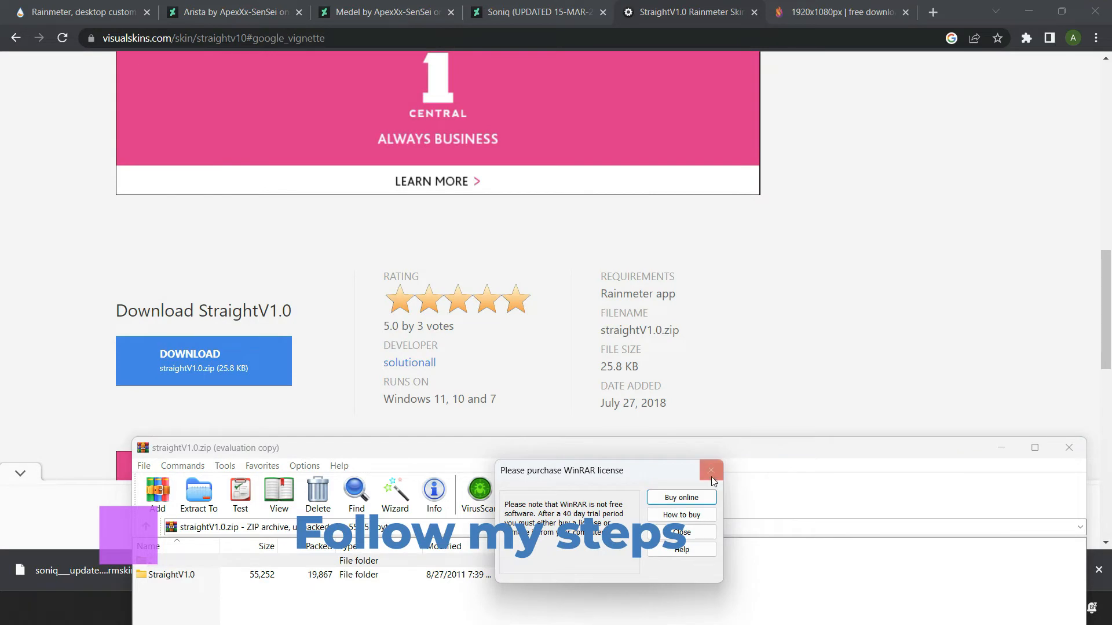
click(683, 534)
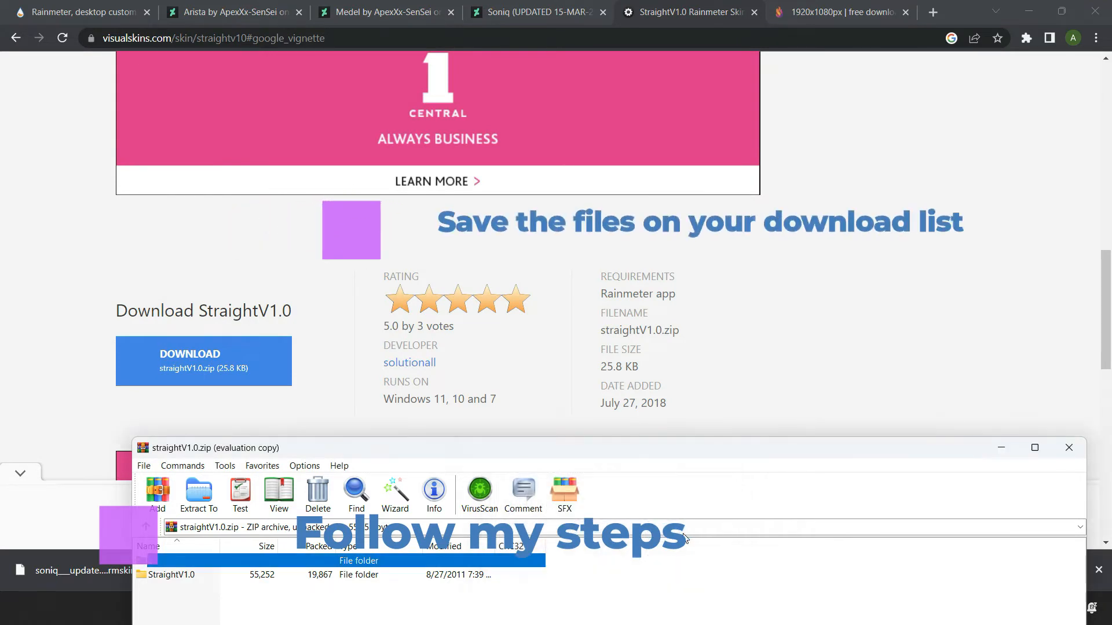
Step: Extract the StraightV1.0 folder into New folder (2) on the Desktop, replacing all existing files, and close the archive
click(295, 575)
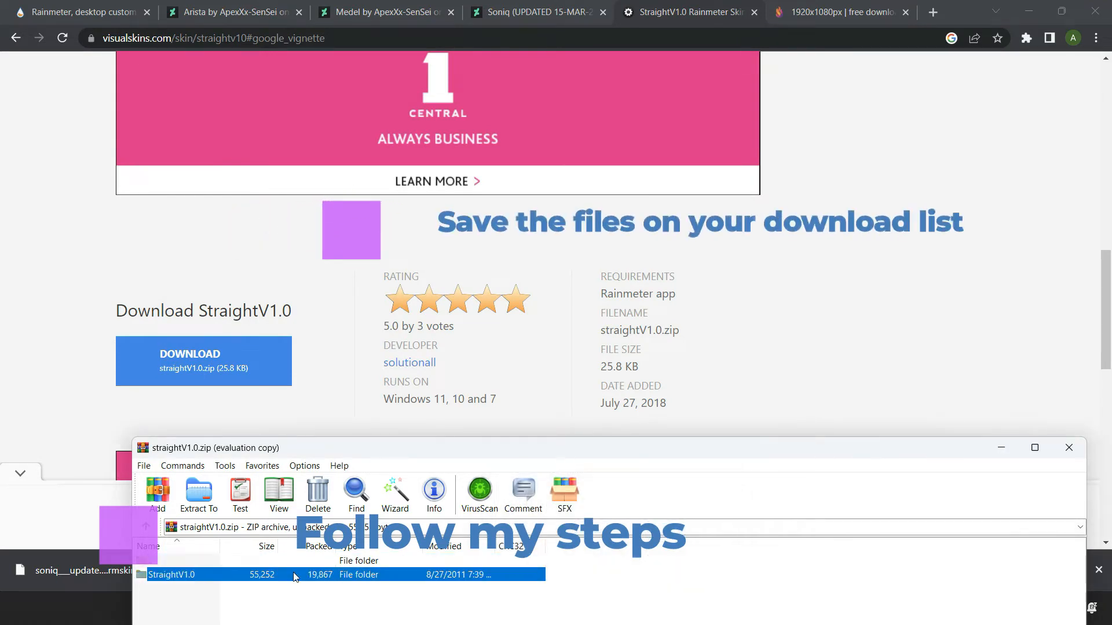
click(201, 499)
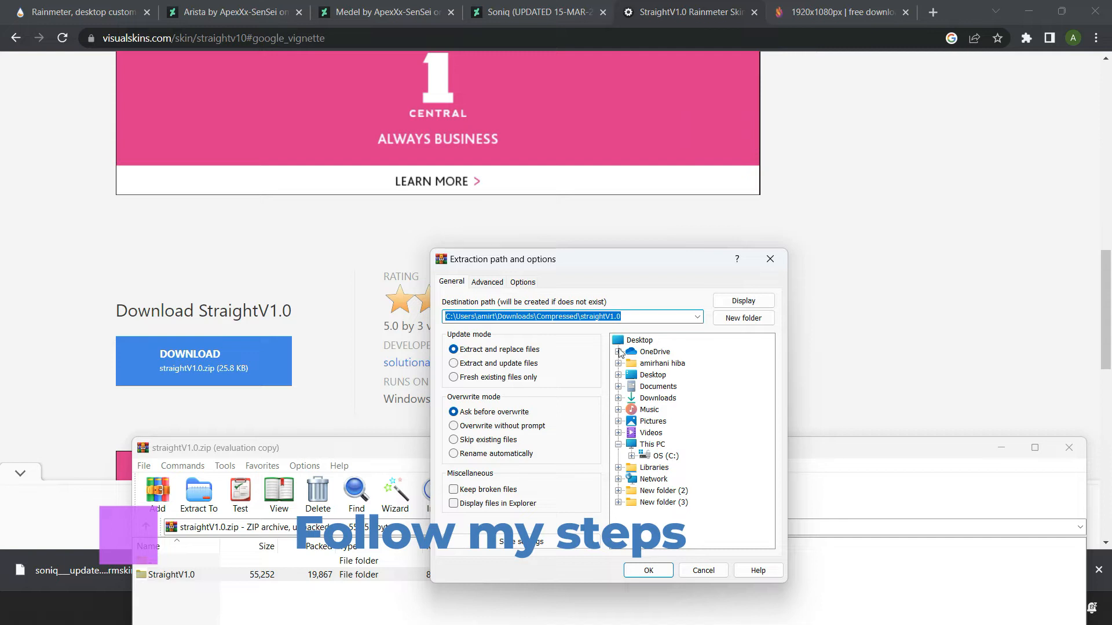
double_click(653, 374)
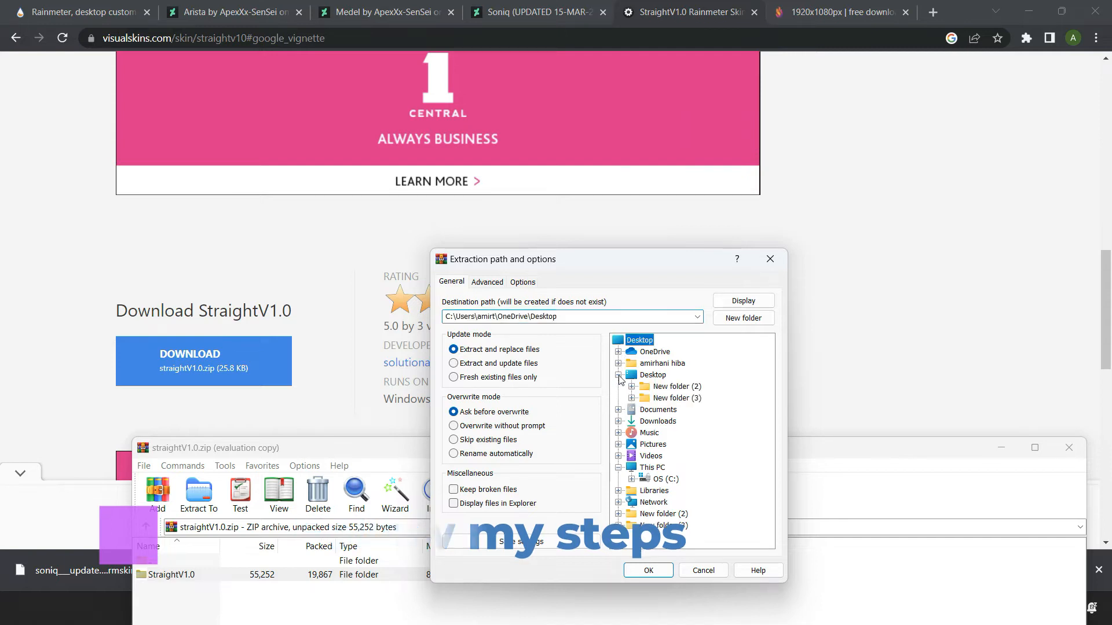
click(664, 387)
click(648, 571)
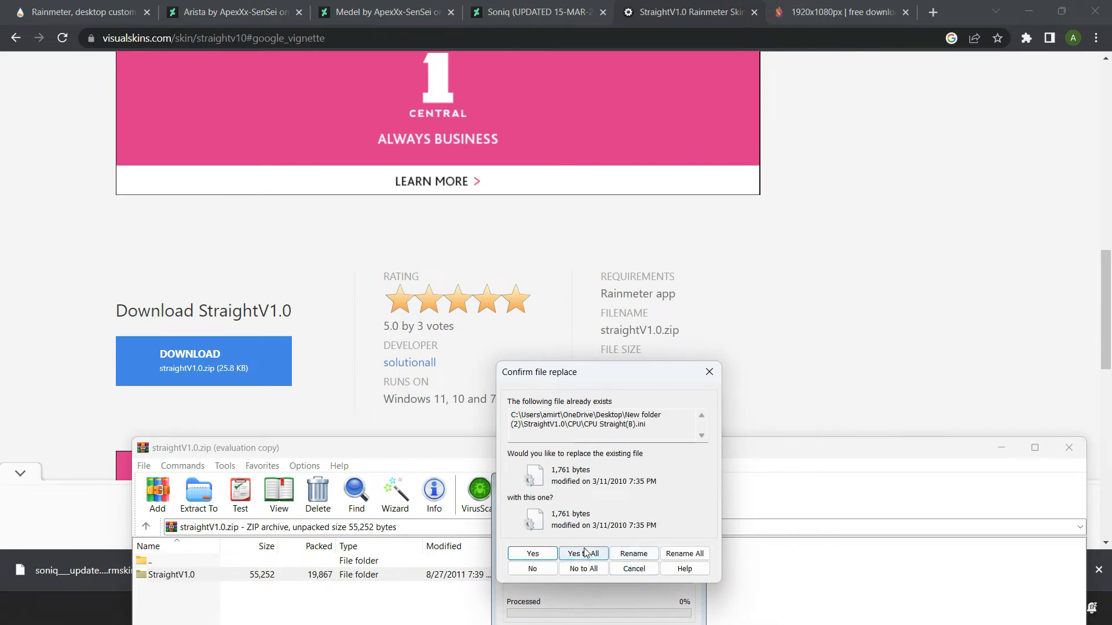
click(583, 554)
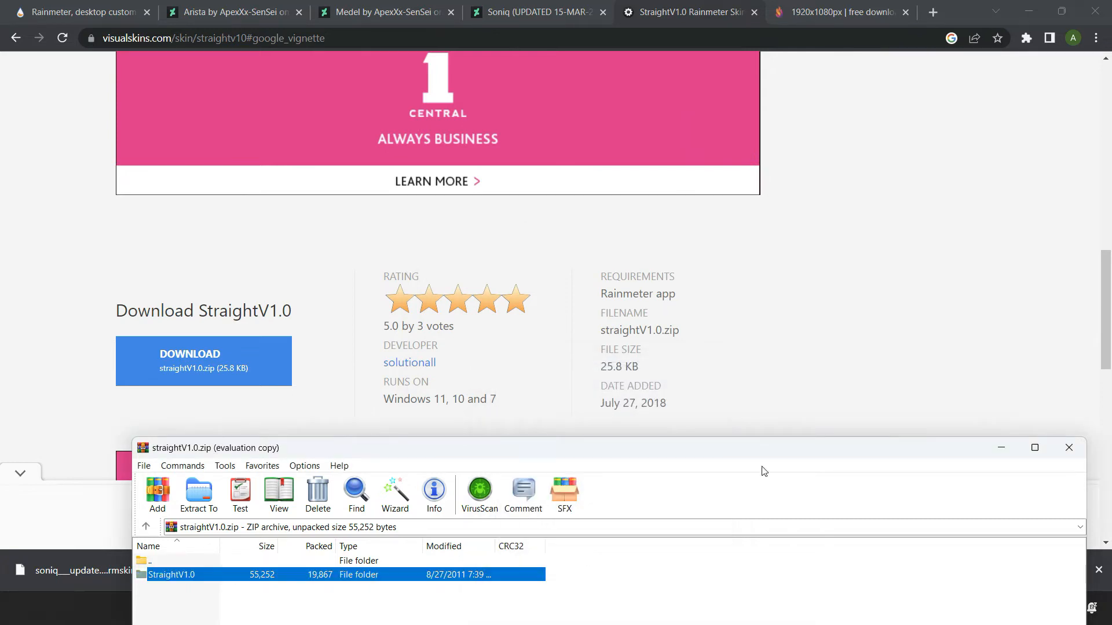
click(1069, 448)
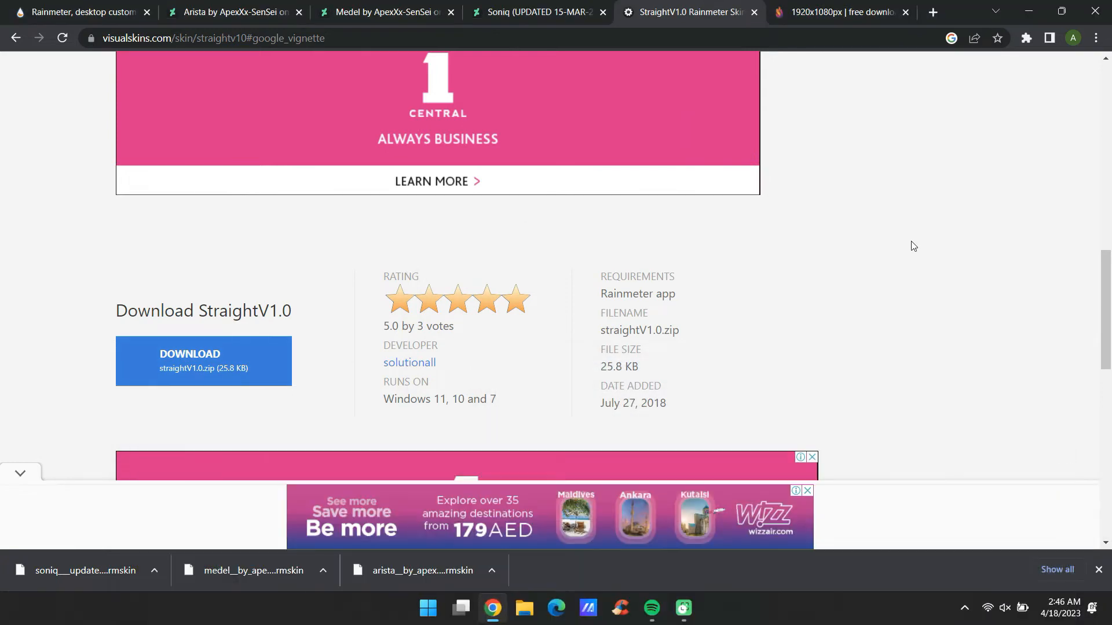
Step: Download the 1920x1080 butterfly digital art wallpaper from Wallpaper Flare
click(837, 10)
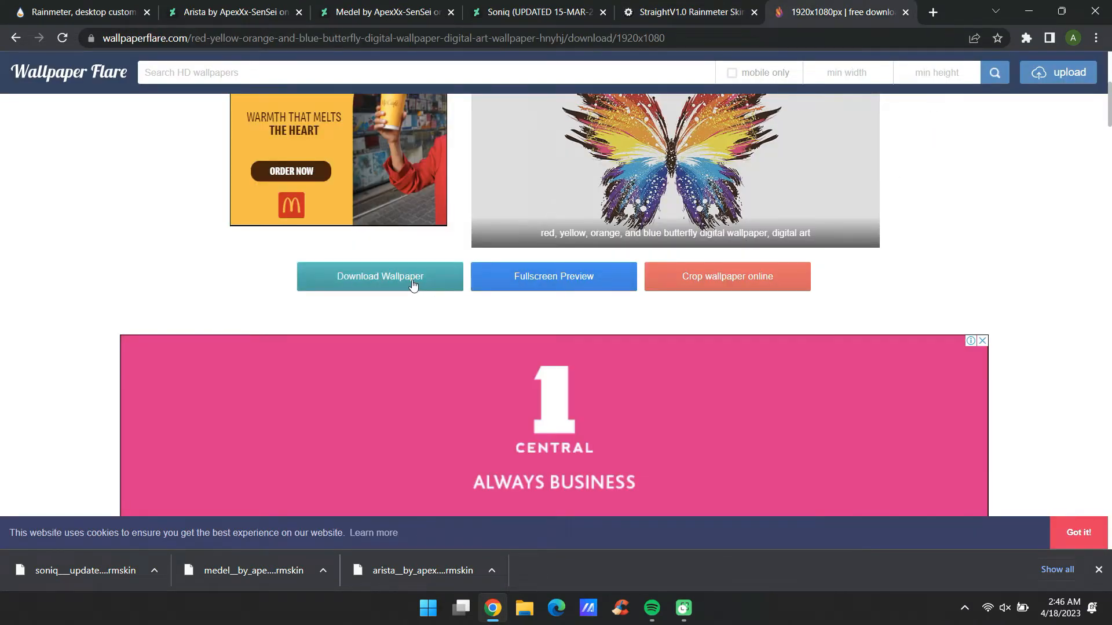
scroll(475, 199, up, 2)
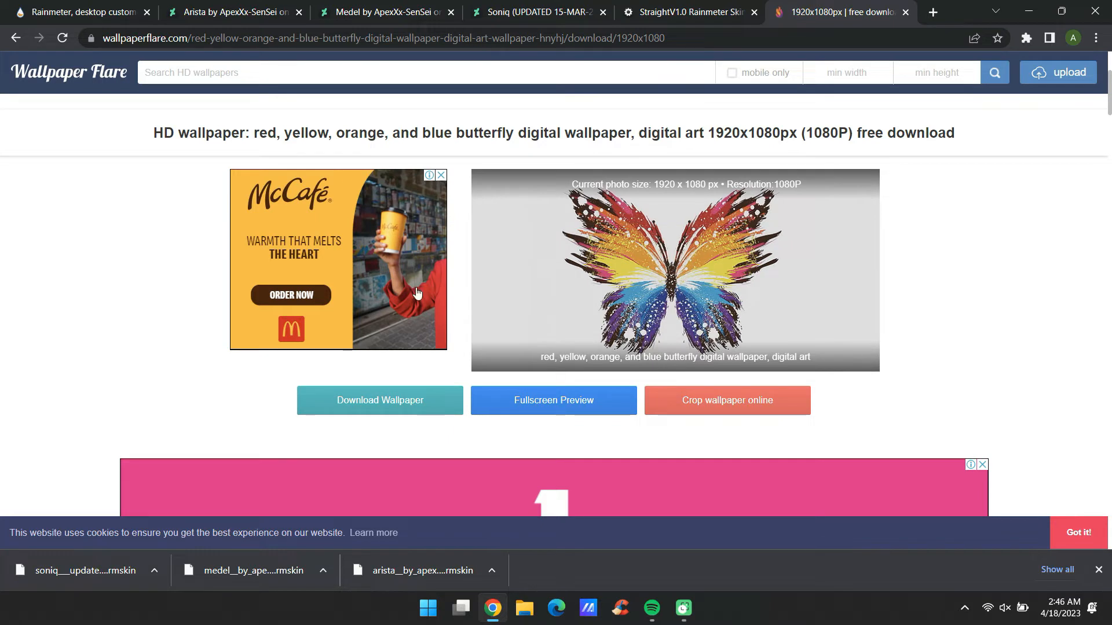
click(382, 401)
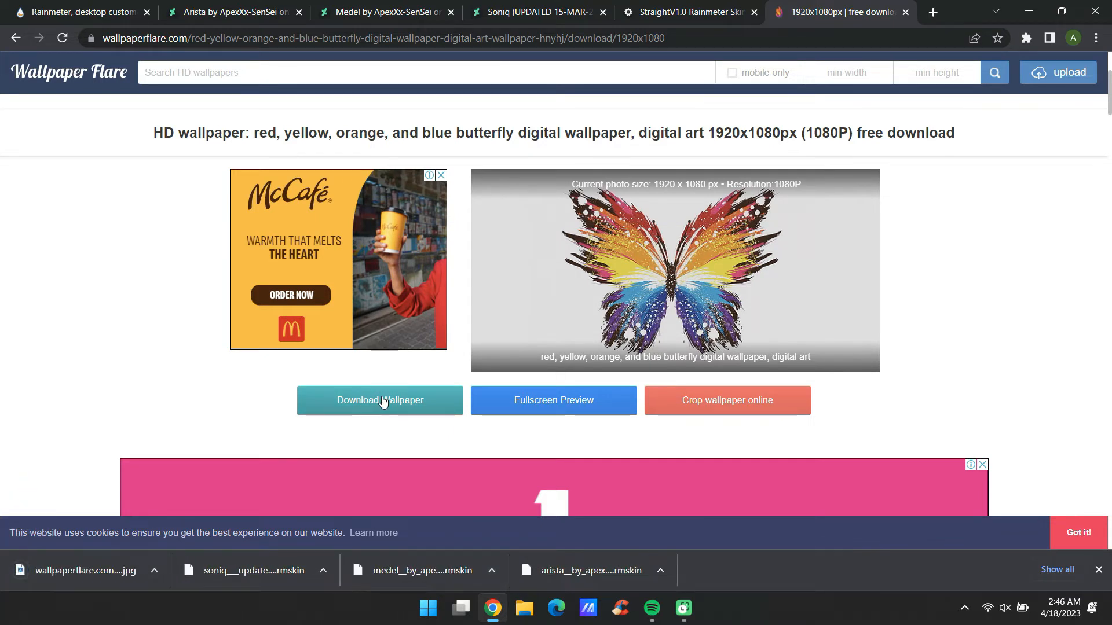
Step: Run the Rainmeter-4.5.17 installer as administrator from New folder (2) on the desktop
click(1020, 9)
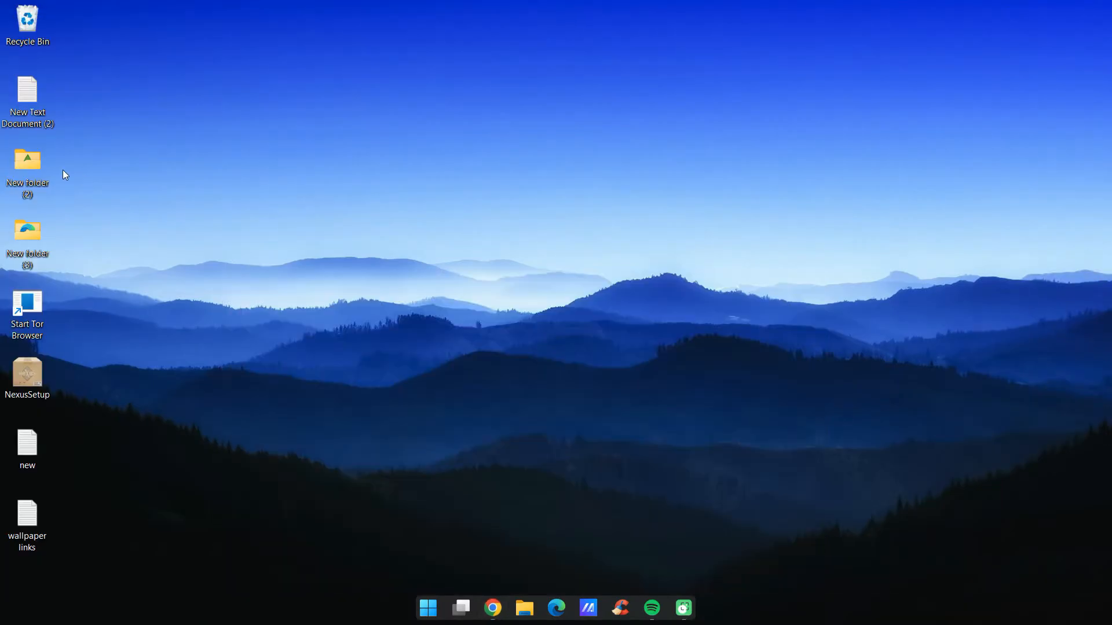
double_click(27, 162)
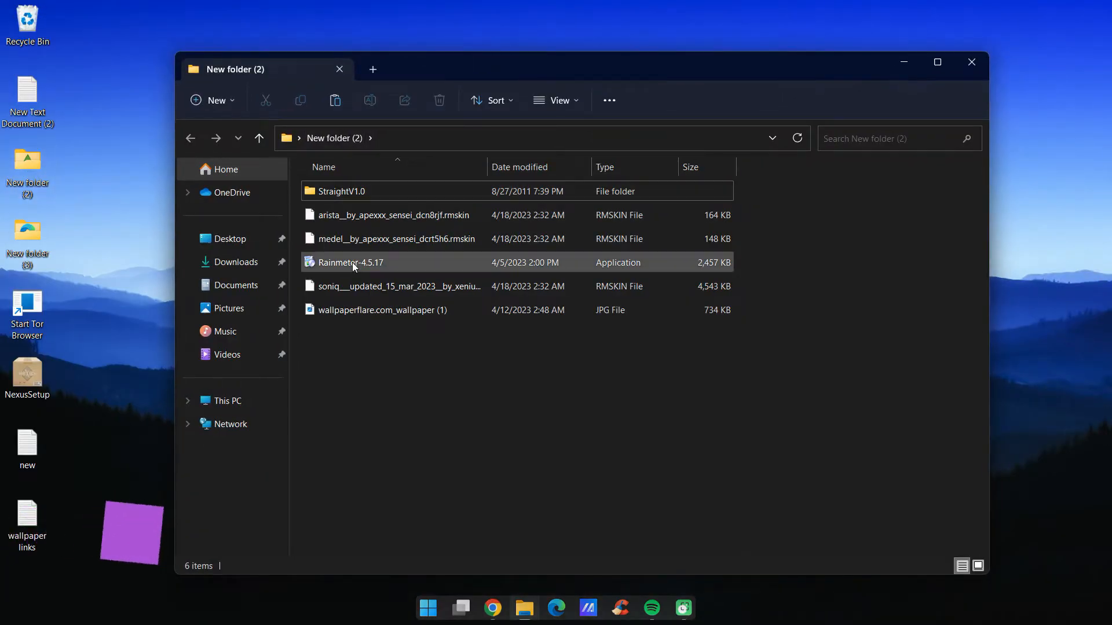
right_click(393, 260)
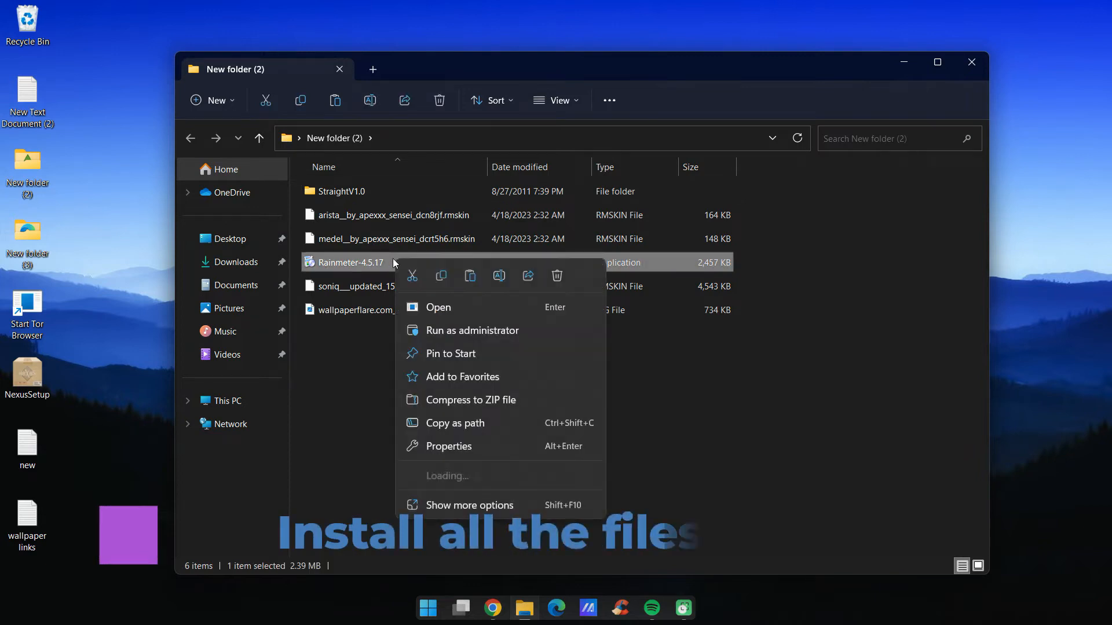
click(472, 331)
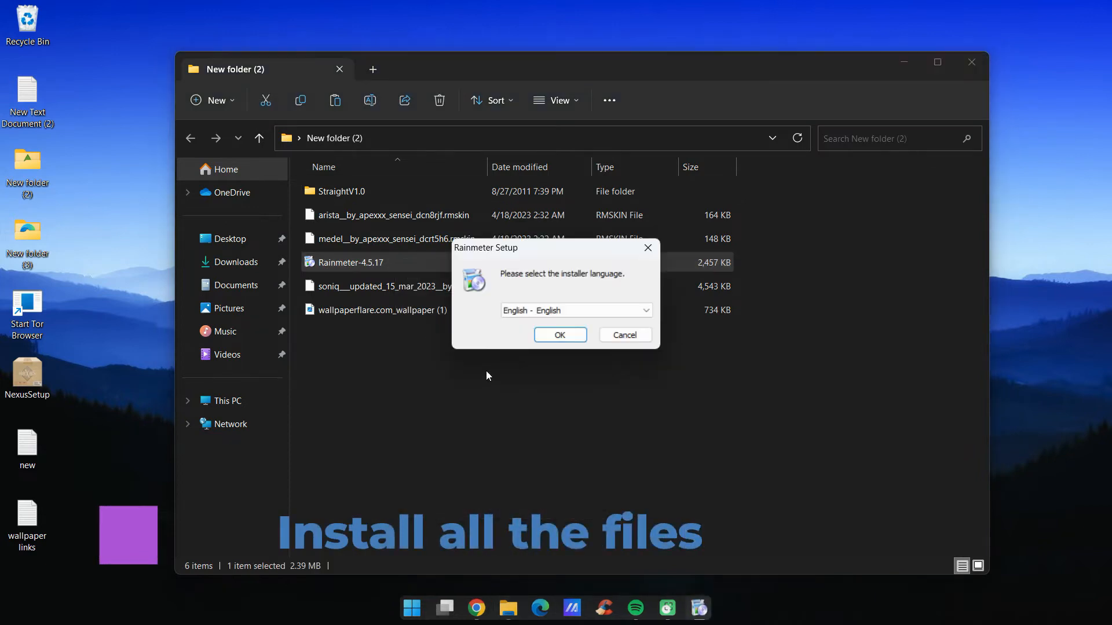
Step: Install Rainmeter in English as a standard 64-bit installation that launches on startup, and run it on finishing
click(556, 338)
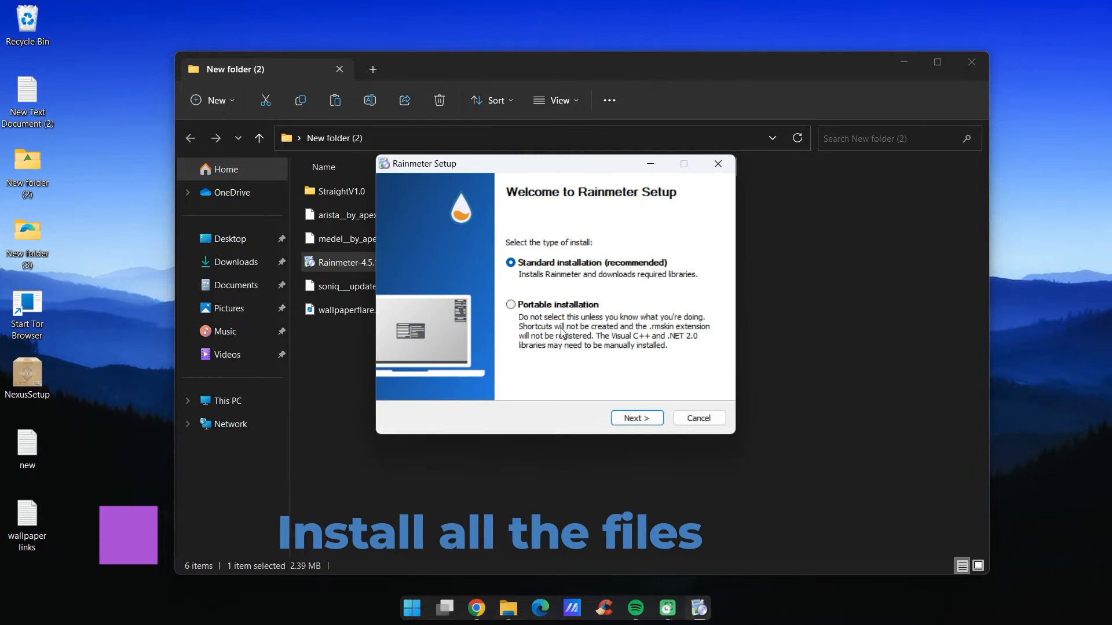
click(637, 418)
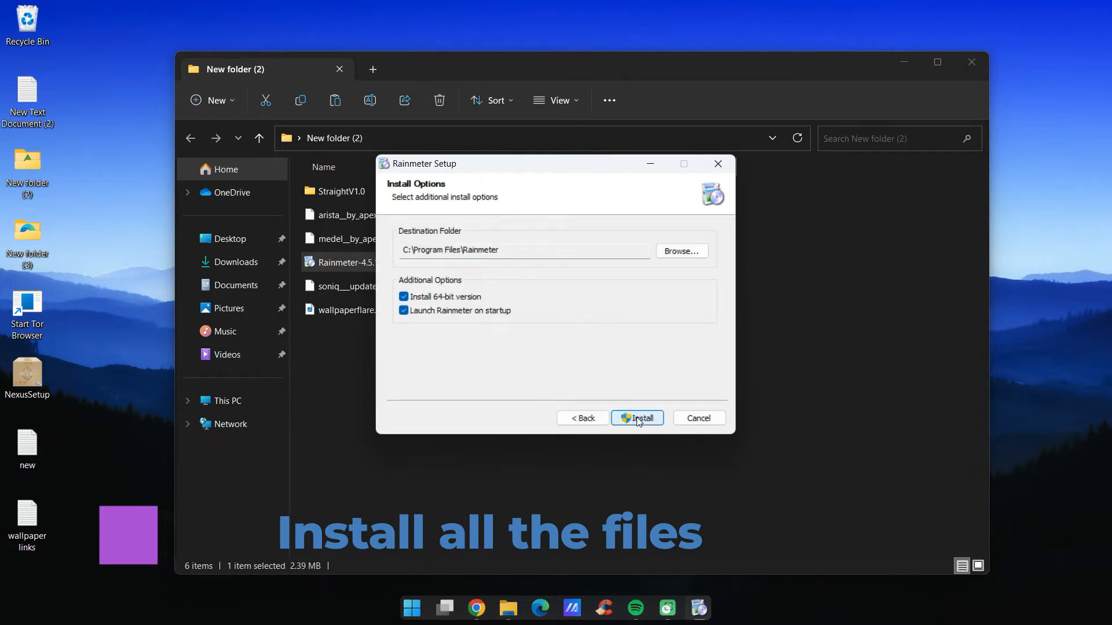
click(637, 418)
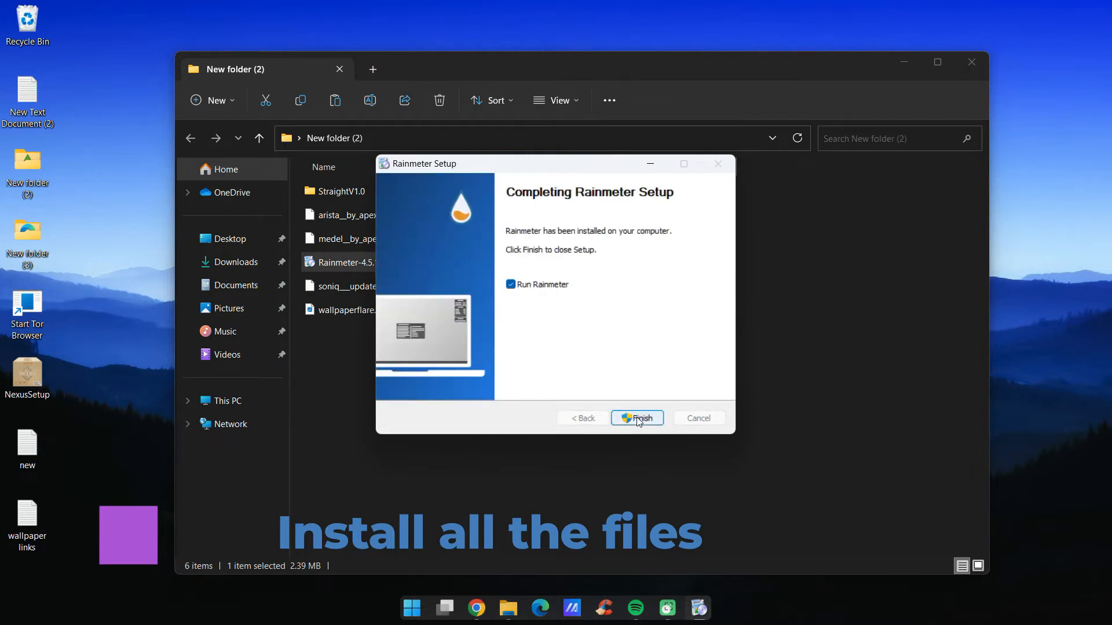
click(639, 420)
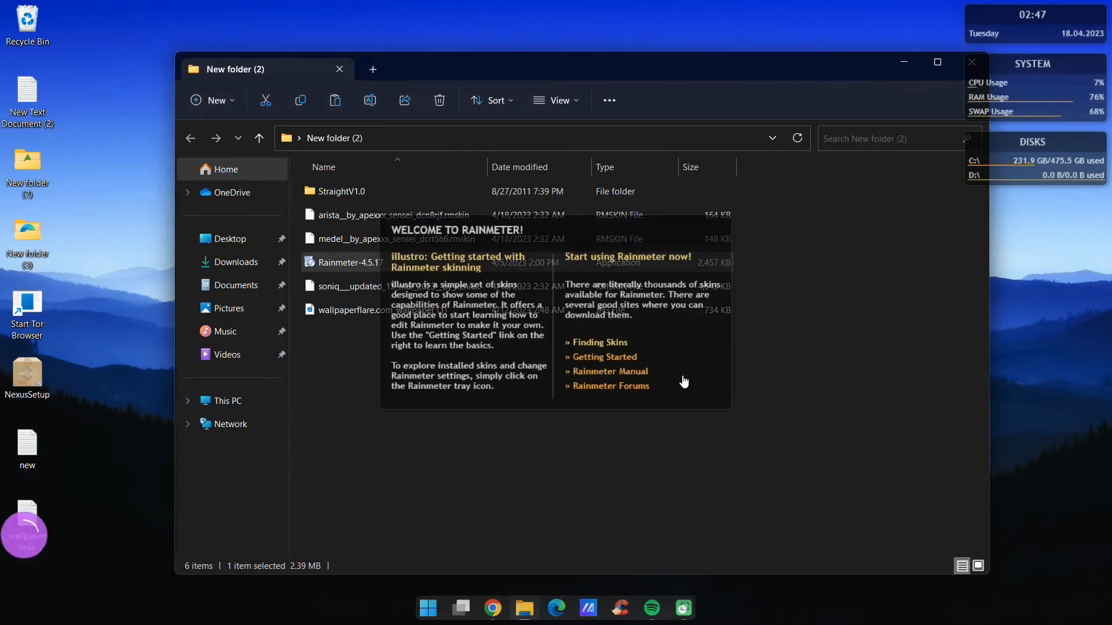
Step: Unload the default illustro Welcome and Disk skins from the desktop
right_click(683, 377)
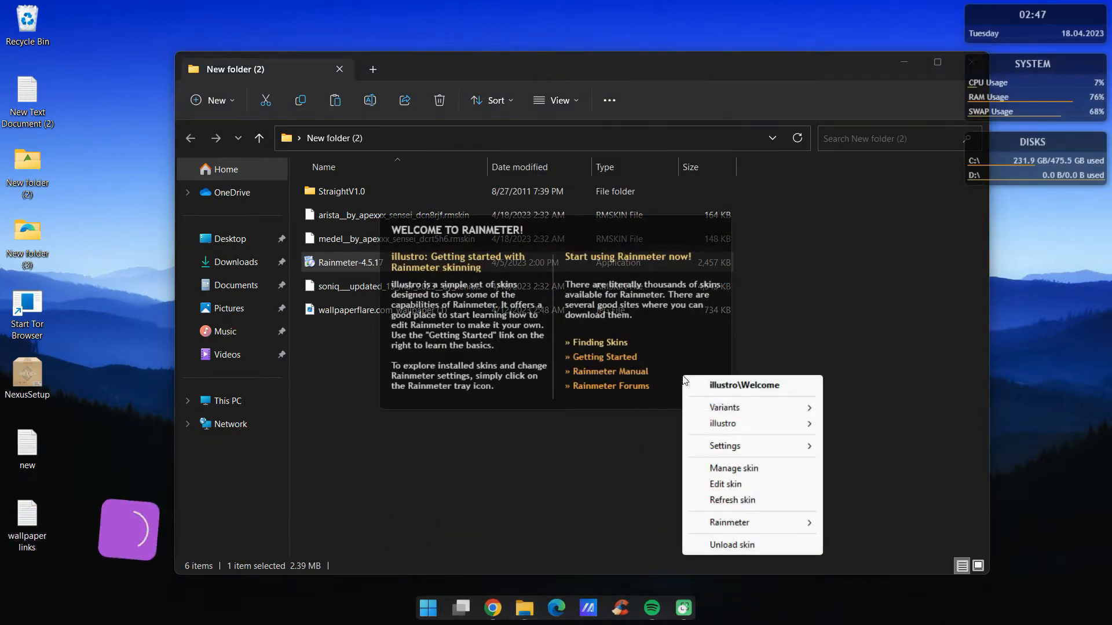
click(732, 546)
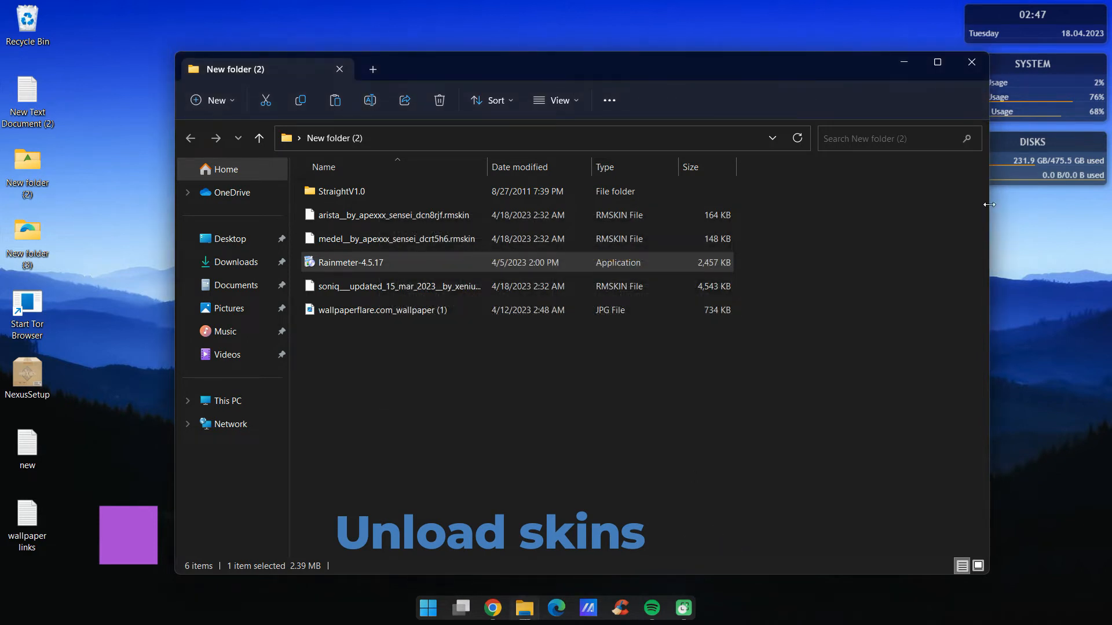
right_click(1011, 182)
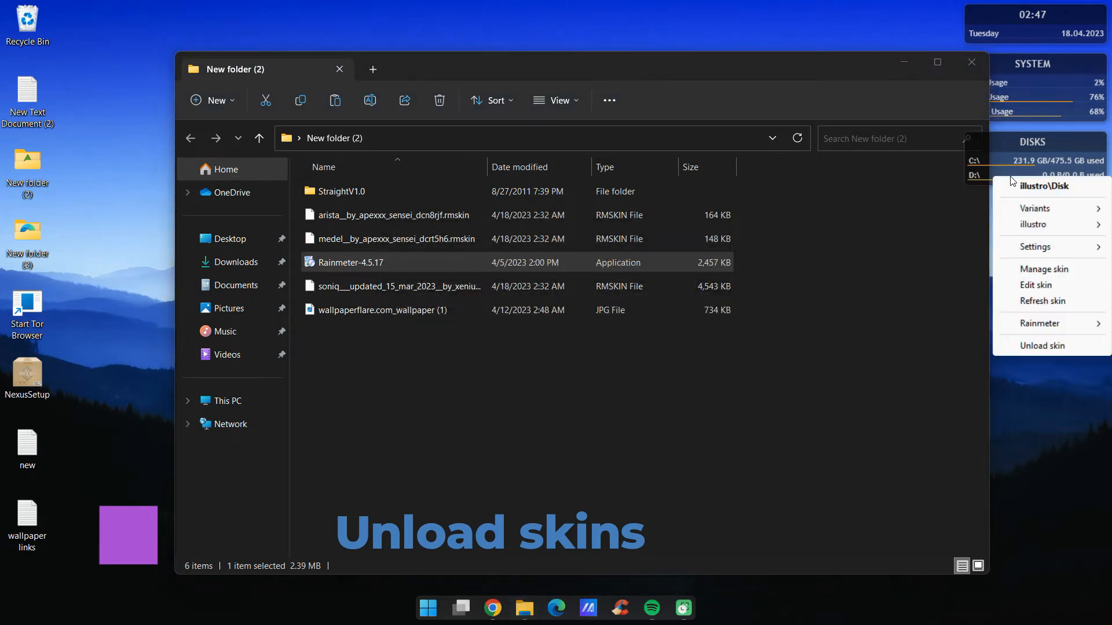
click(1021, 345)
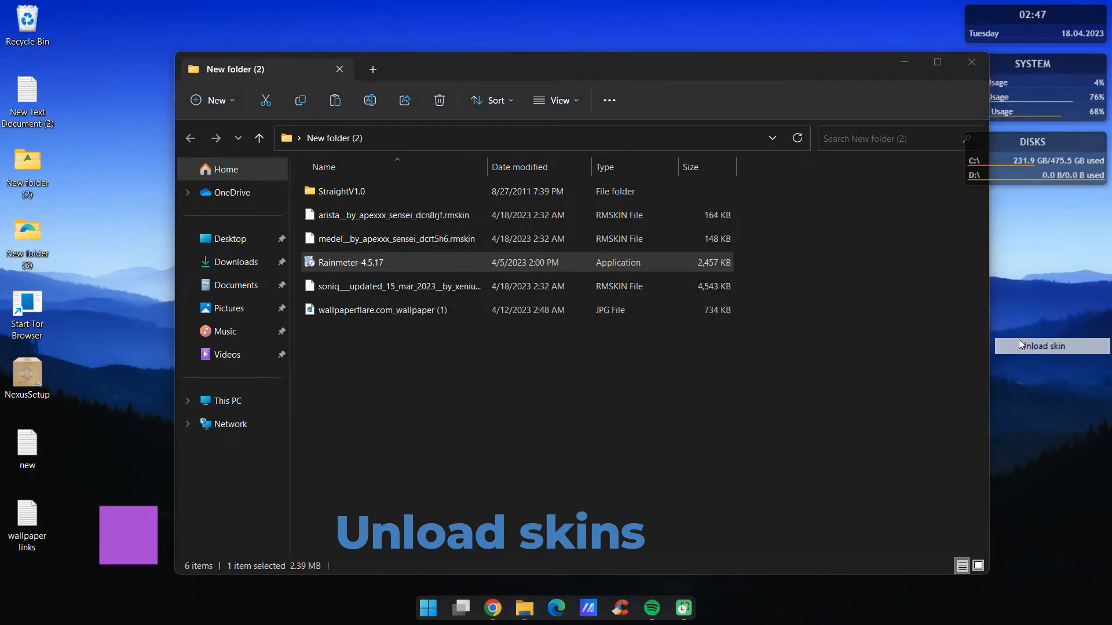
Step: Unload the default illustro System and Clock skins from the desktop
right_click(1037, 89)
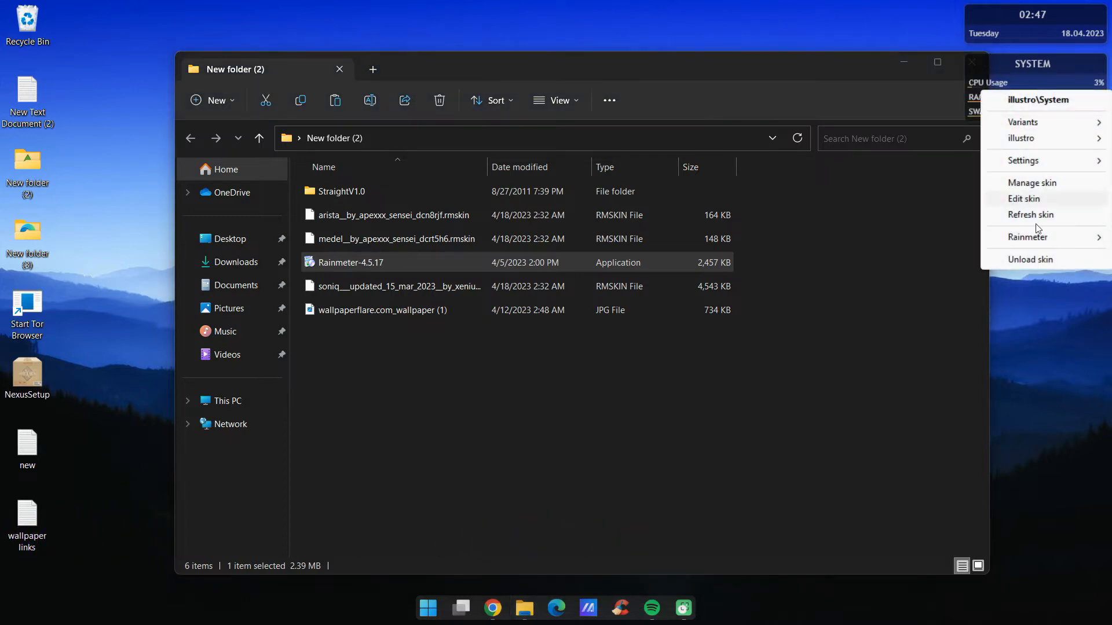
click(1030, 259)
right_click(1027, 37)
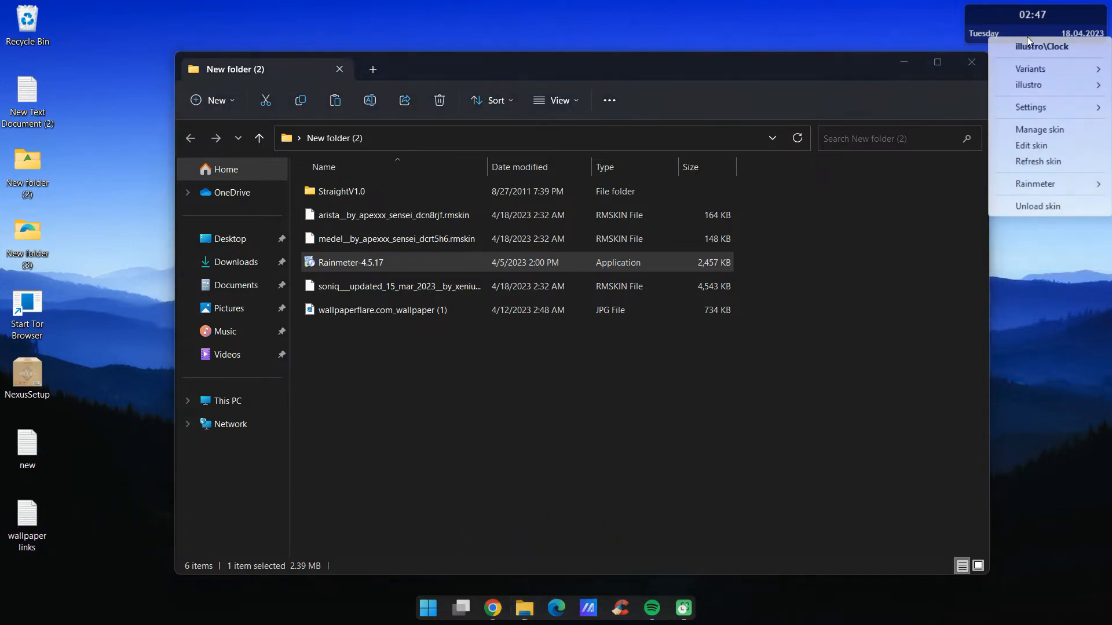
click(1035, 208)
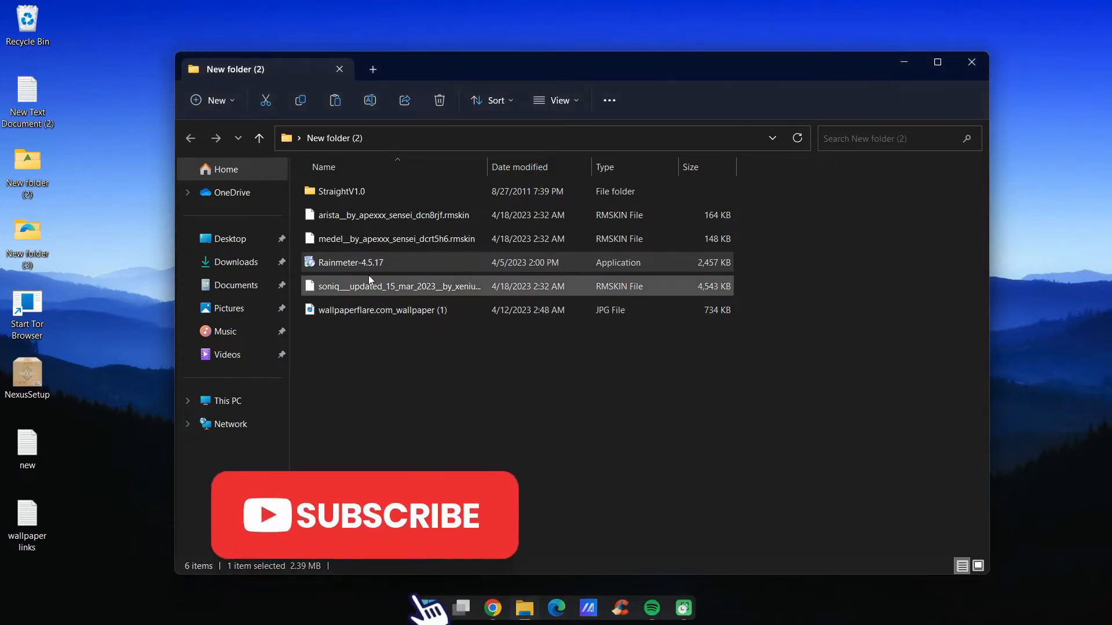
Step: Install the Arista skin package from New folder (2) and apply its included layout
click(415, 221)
double_click(415, 221)
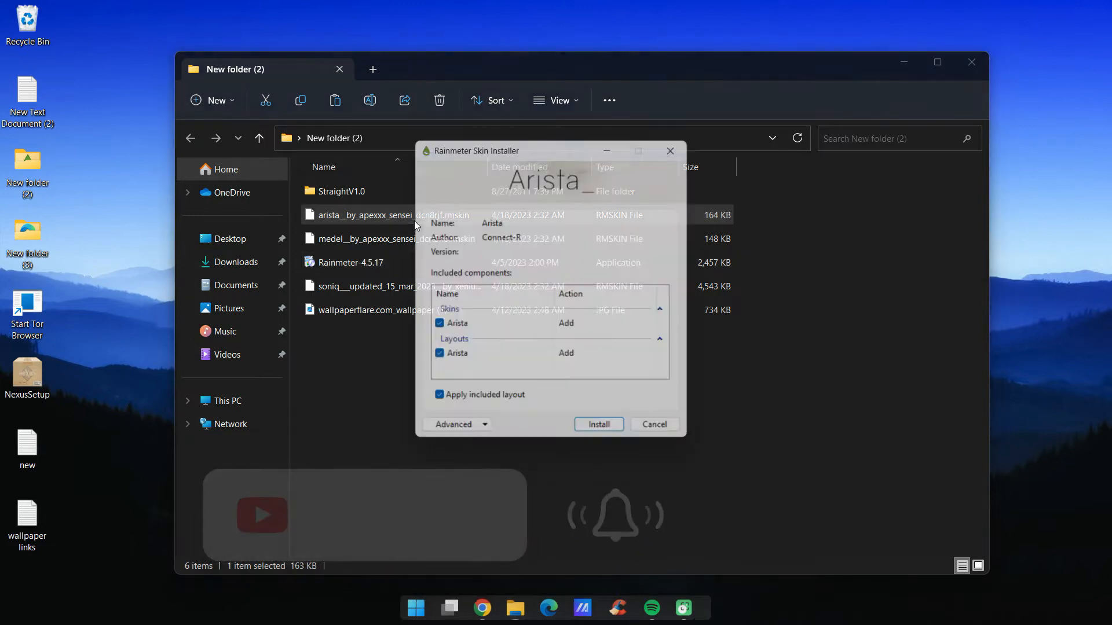
click(606, 438)
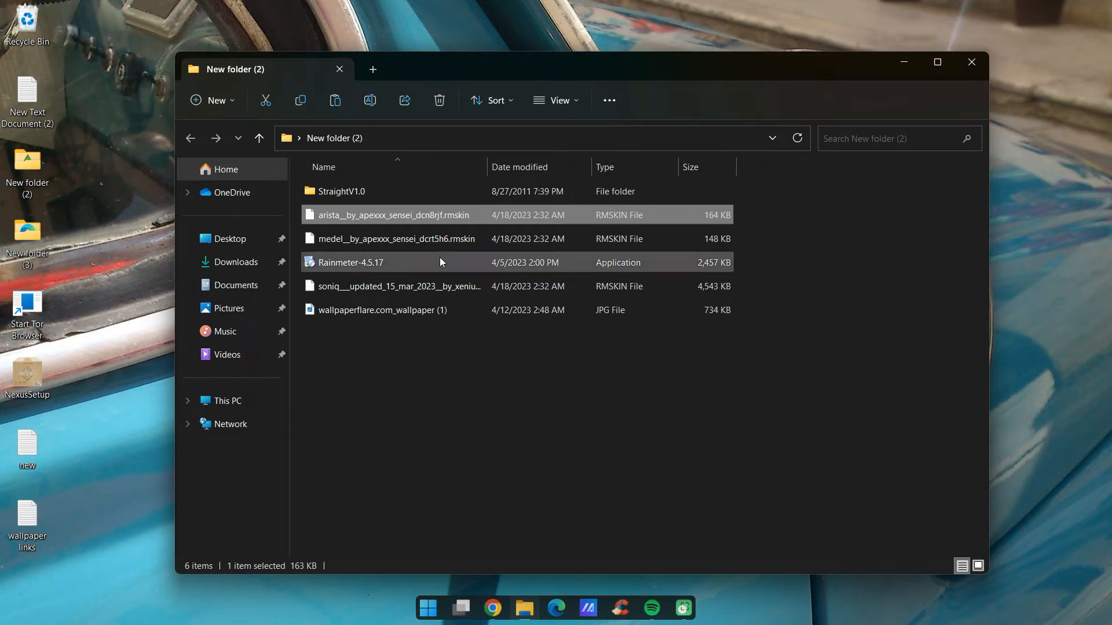
Step: Install the Medel skin package with its included layout and the SONIQ package with its included skins loaded
double_click(438, 238)
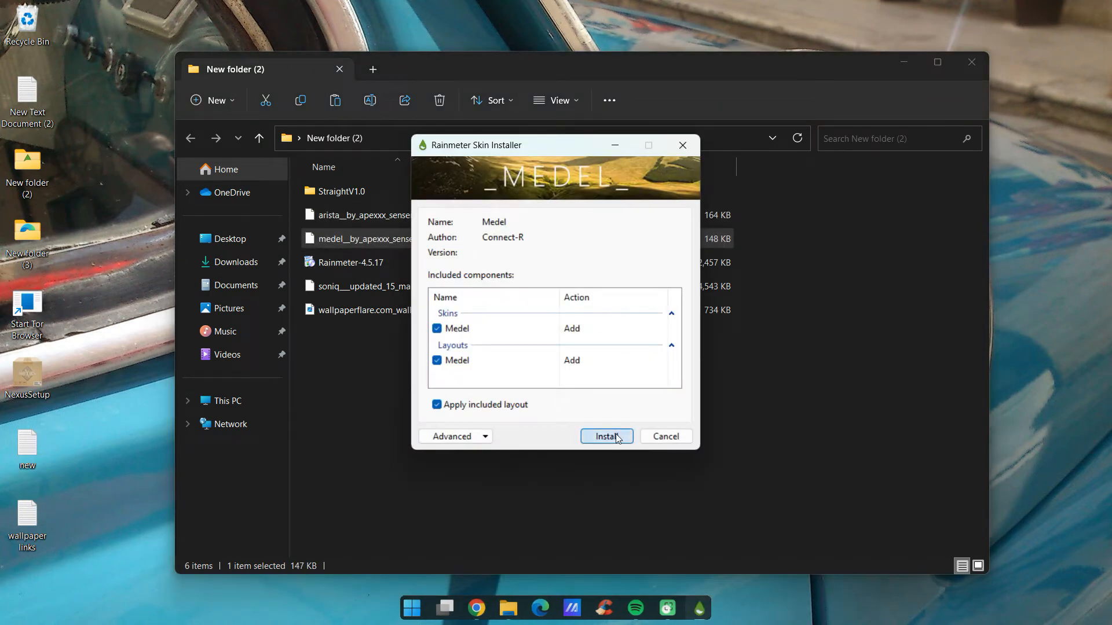
click(616, 437)
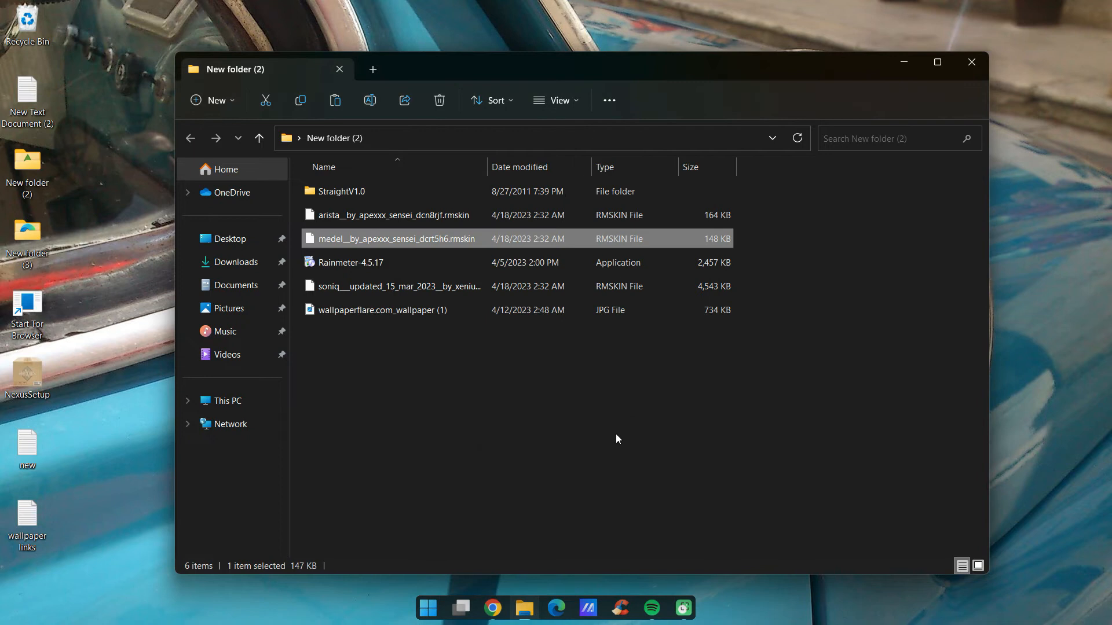
double_click(442, 286)
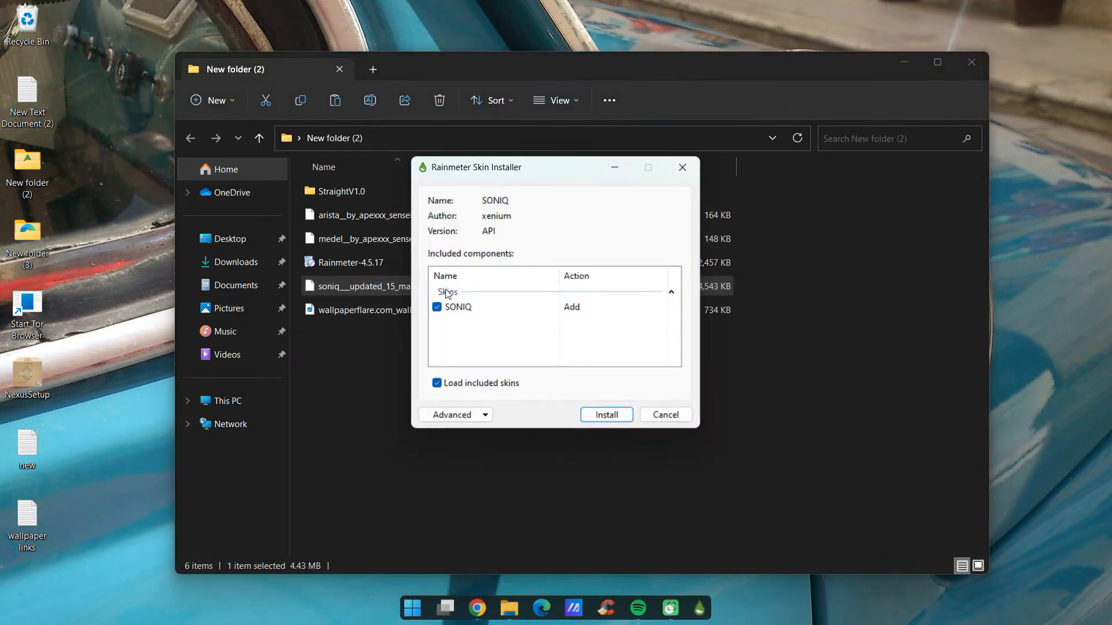
click(602, 415)
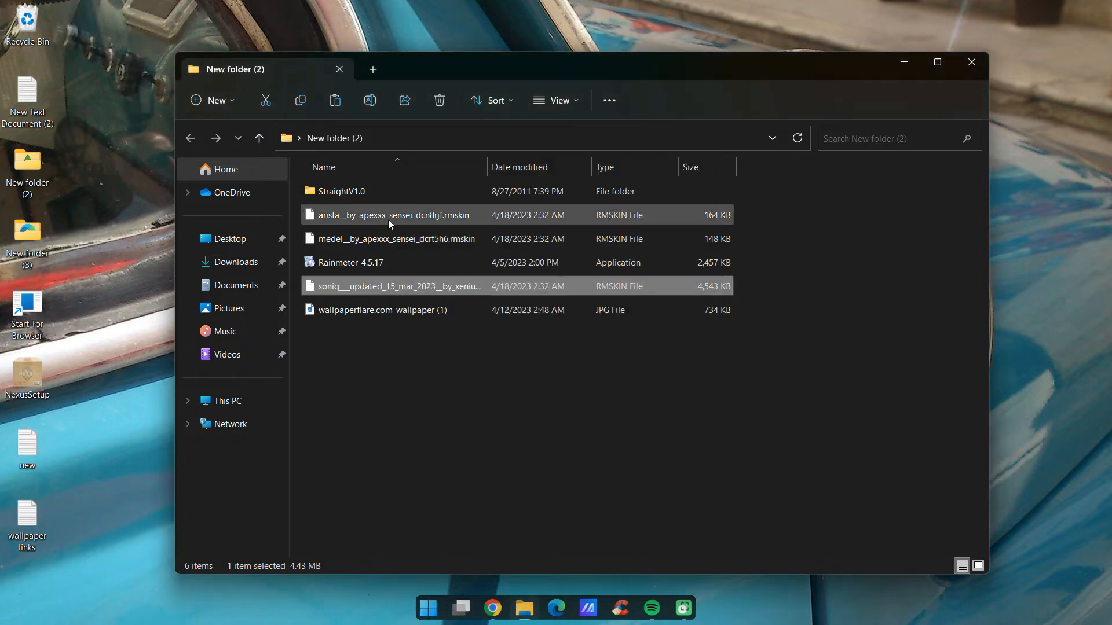
Step: Copy the StraightV1.0 folder from New folder (2) into the Rainmeter Skins folder in Documents
click(376, 196)
right_click(374, 195)
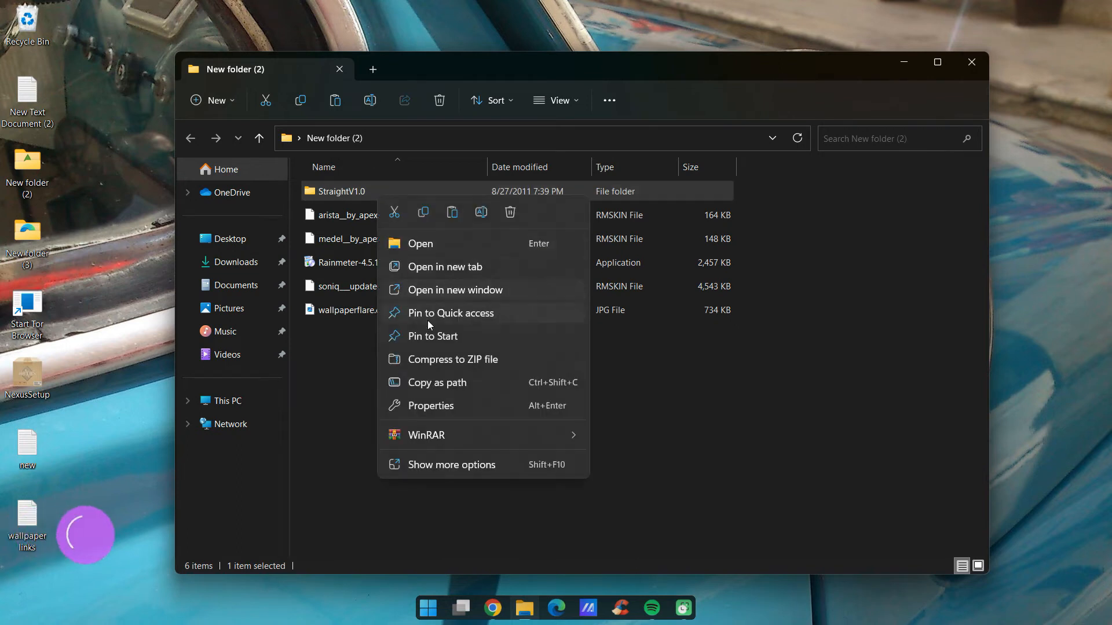
click(423, 212)
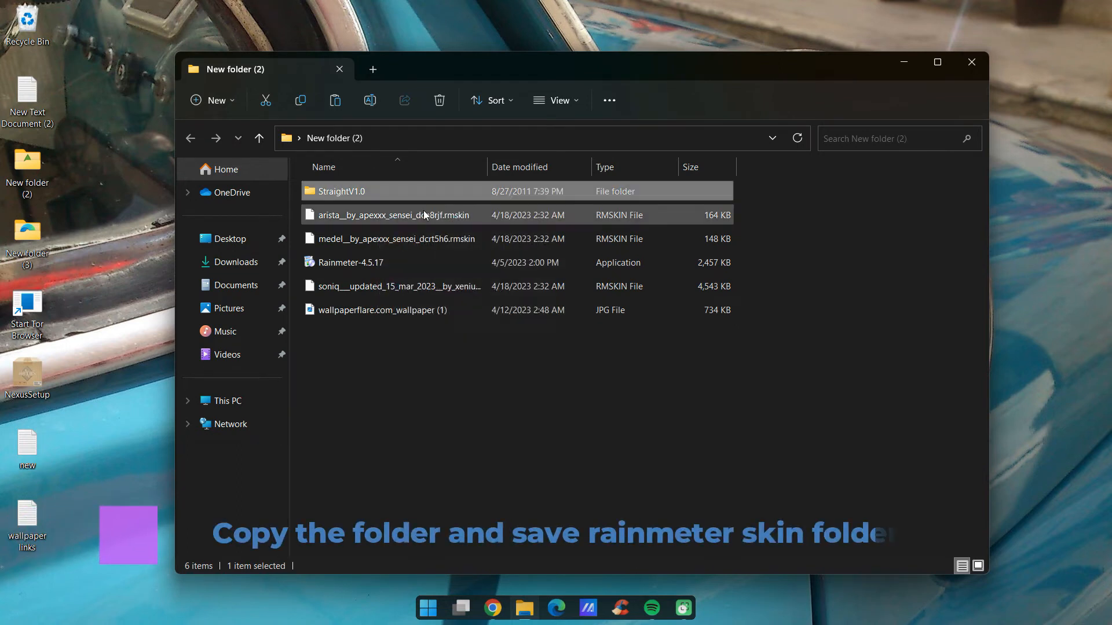
click(247, 285)
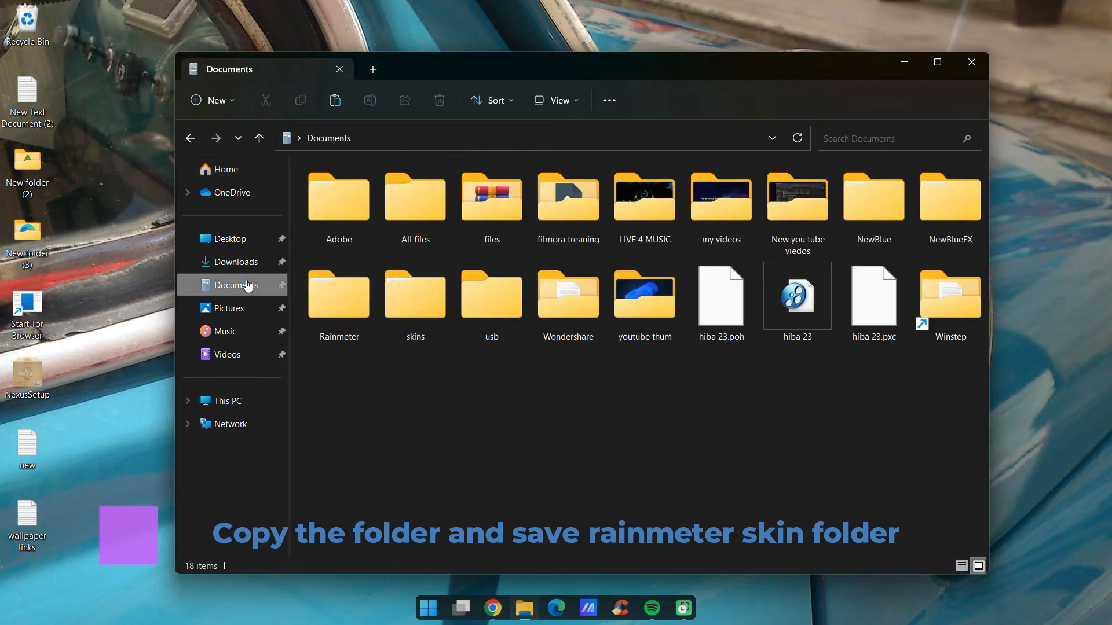
double_click(347, 284)
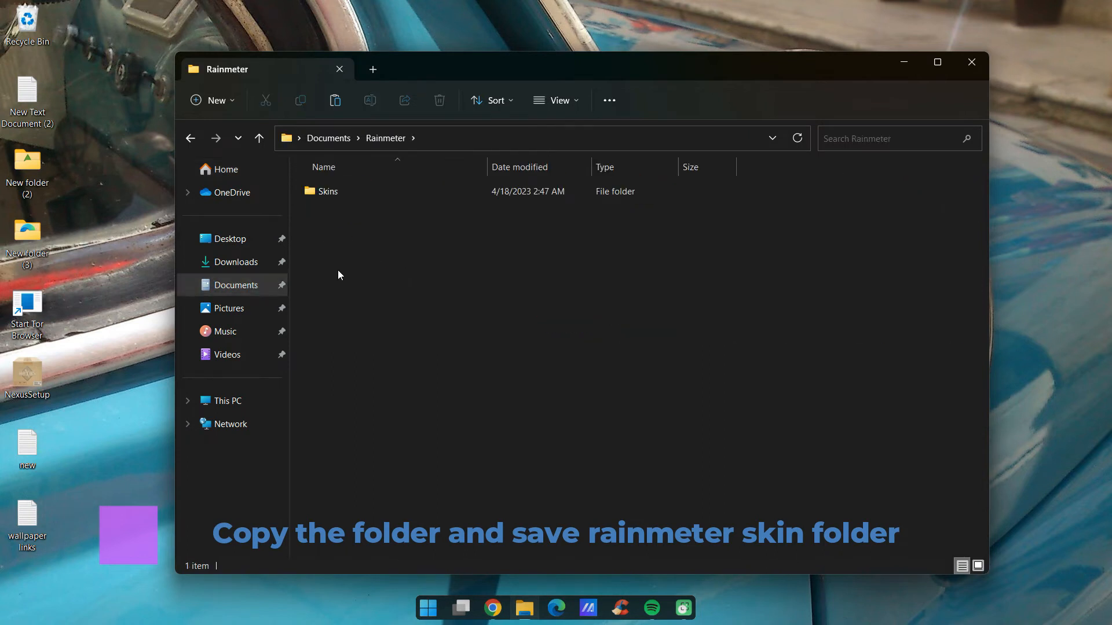
double_click(328, 194)
right_click(380, 351)
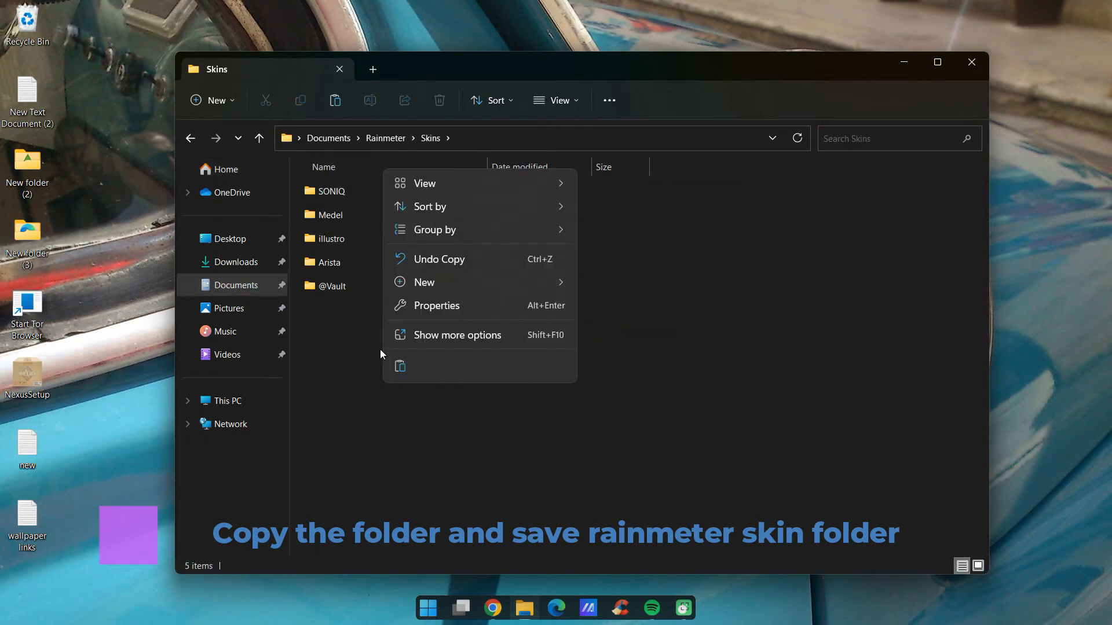
click(401, 366)
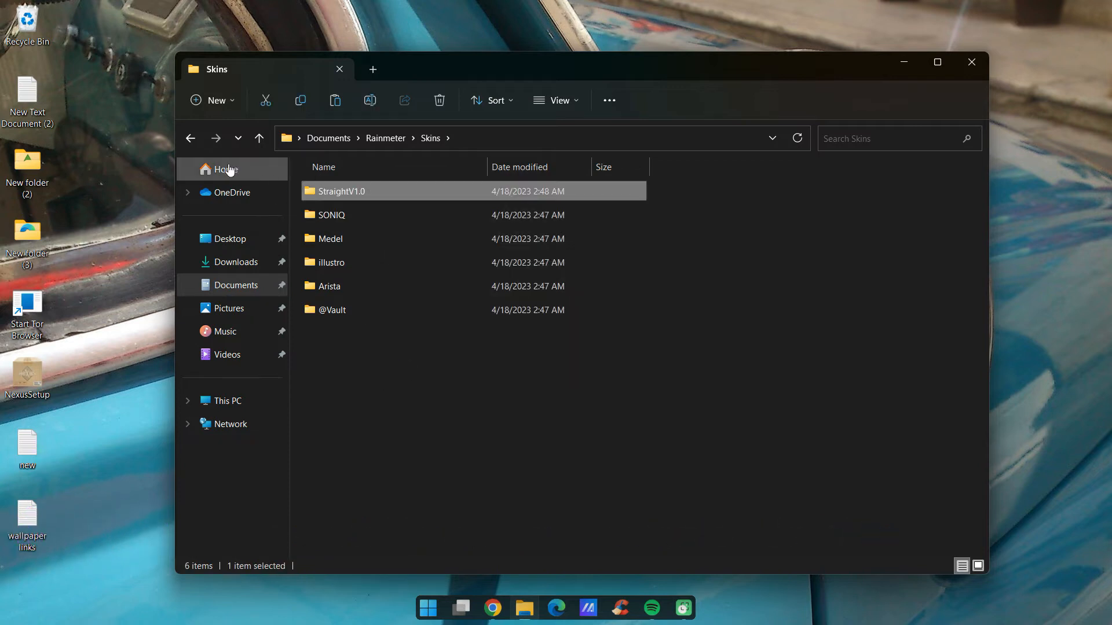
Step: Set wallpaperflare.com_wallpaper (1) from New folder (2) as the desktop background and close the folder window
click(190, 138)
click(191, 138)
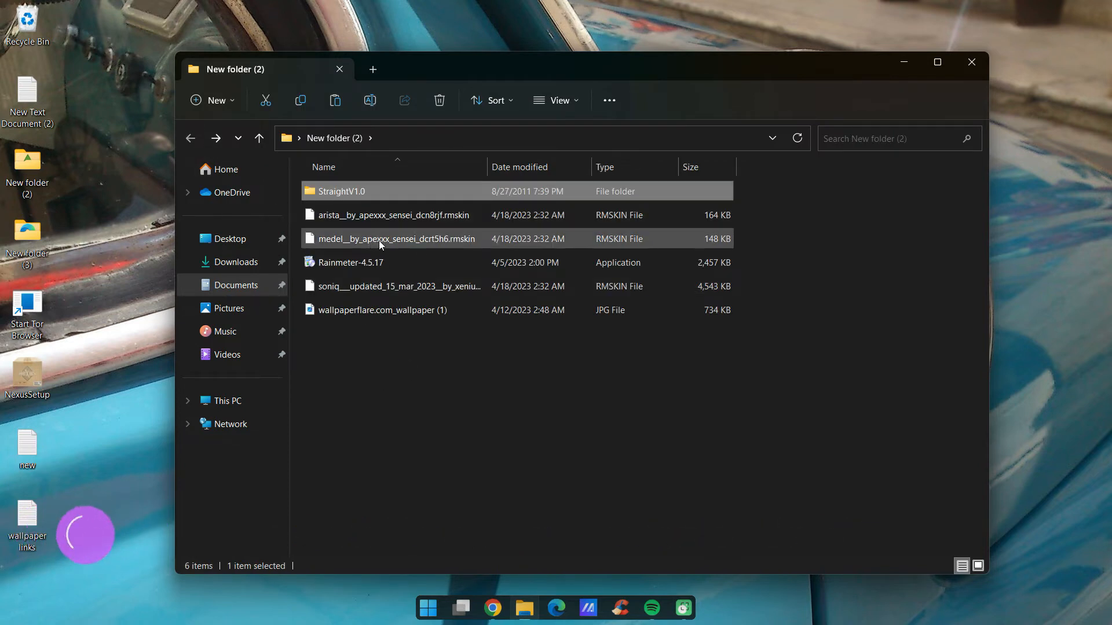
click(381, 311)
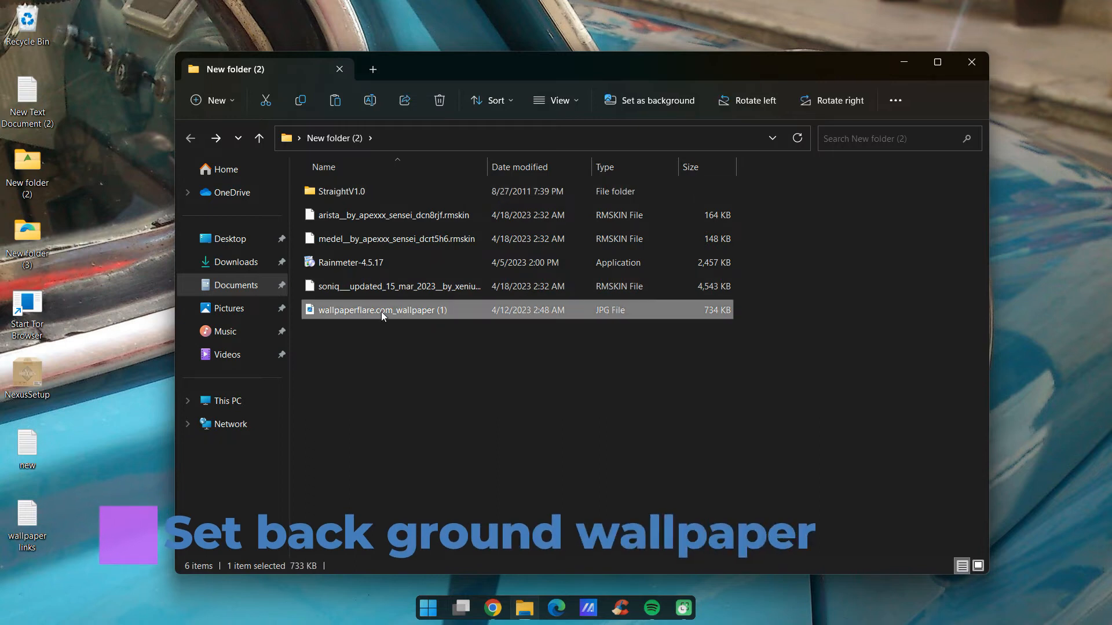
right_click(381, 311)
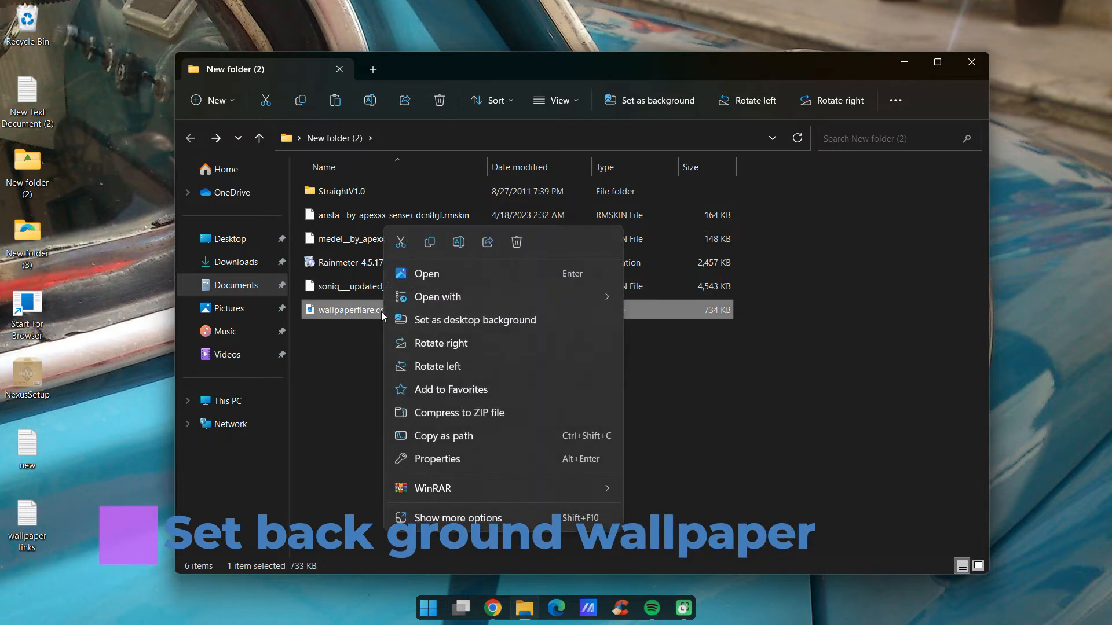
click(471, 319)
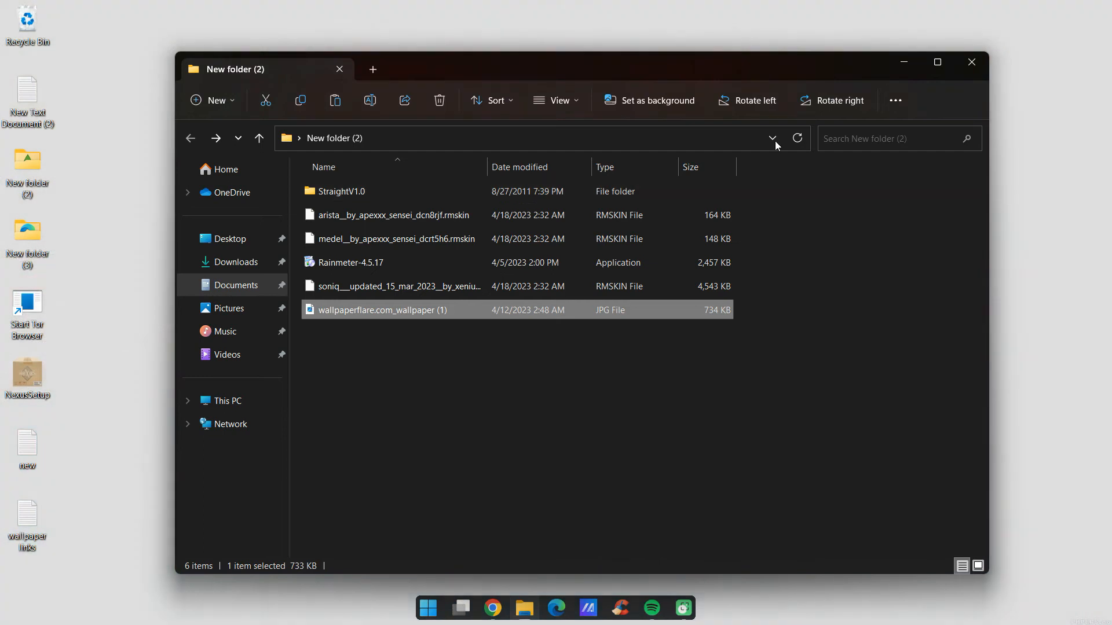
click(970, 61)
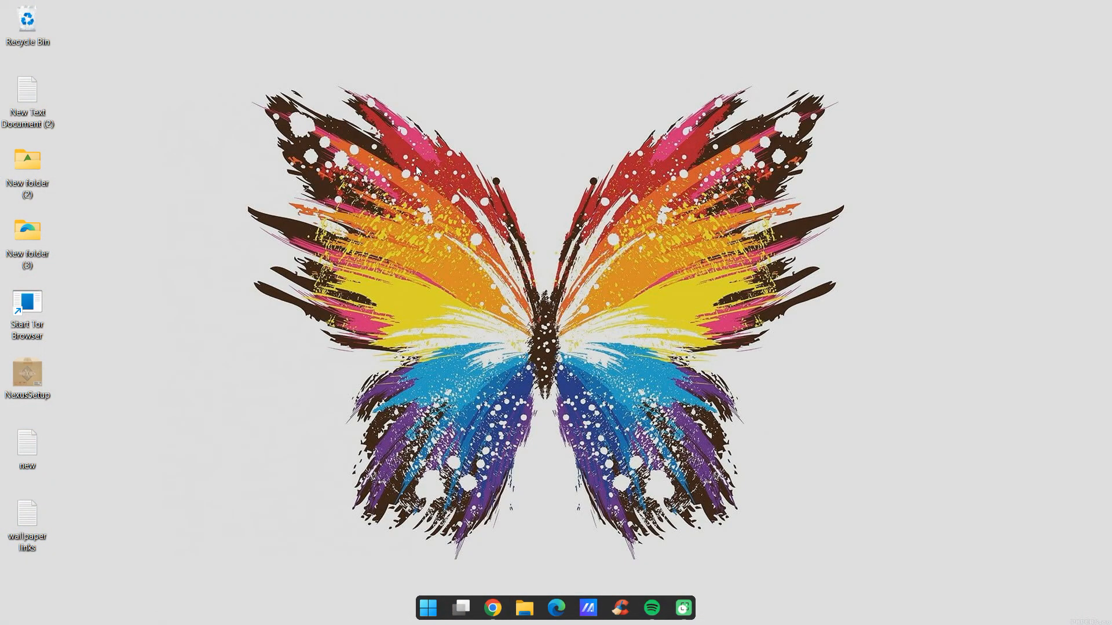
Step: Hide the desktop icons and refresh the desktop
right_click(134, 147)
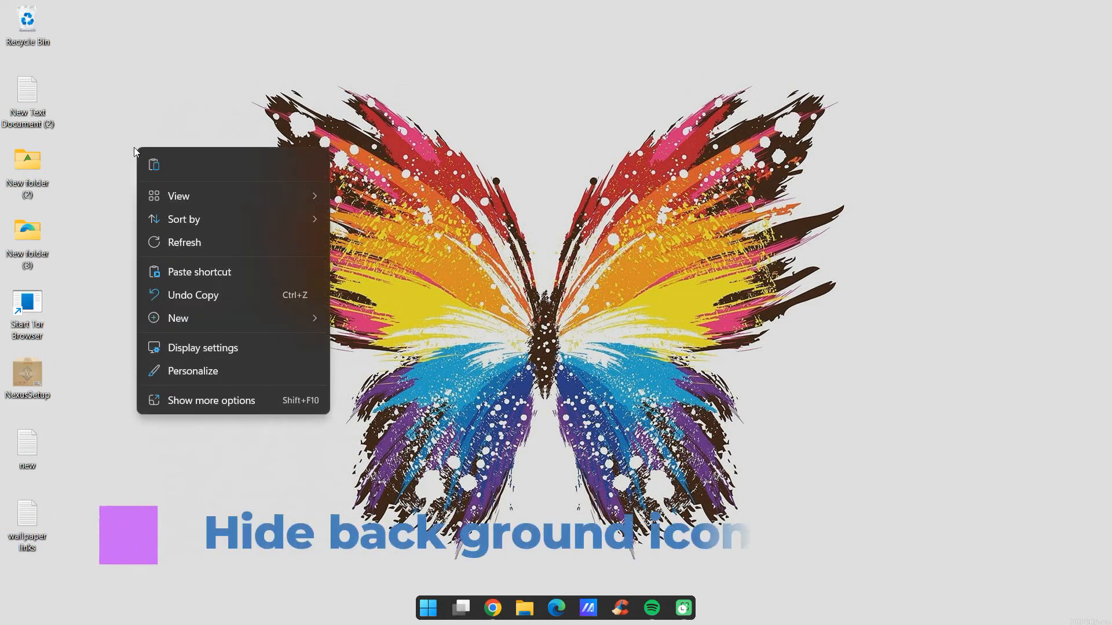
mouse_move(192, 194)
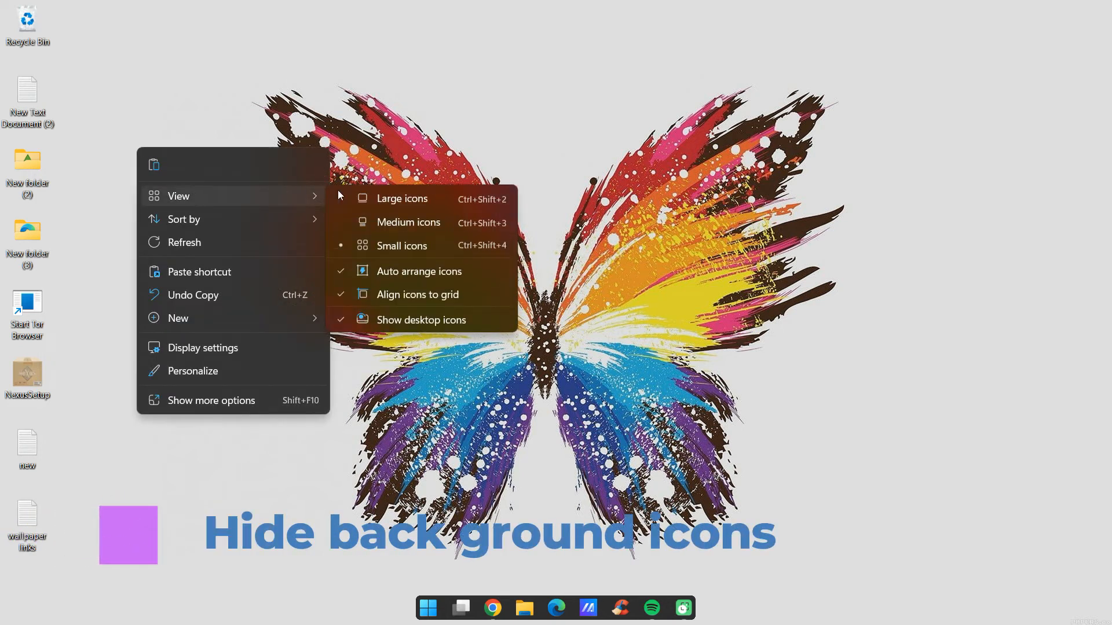
click(415, 321)
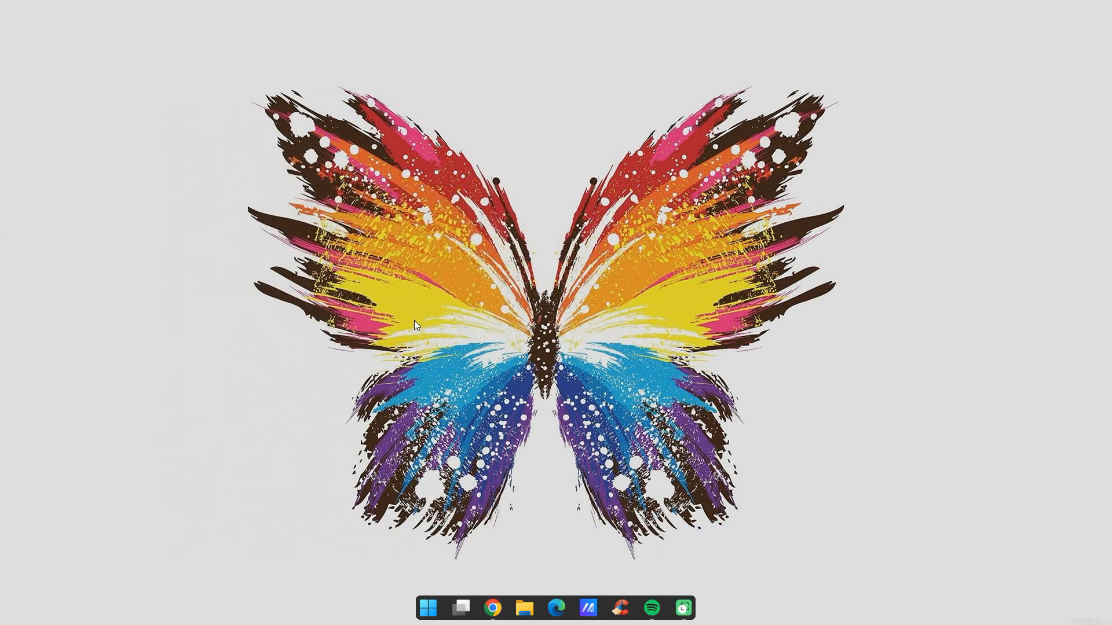
right_click(522, 103)
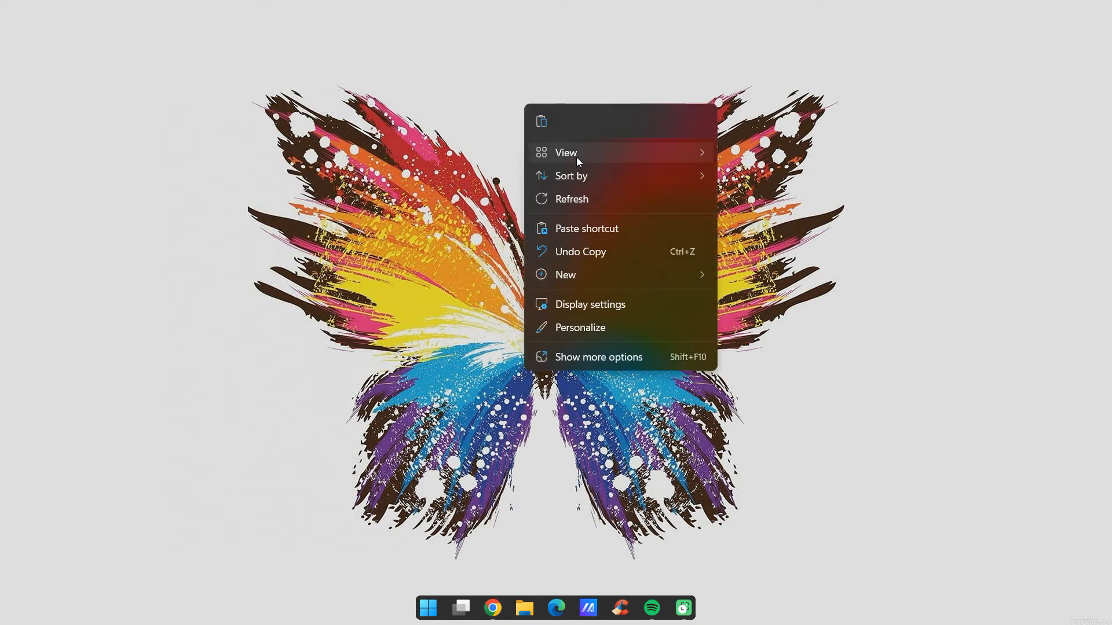
click(575, 199)
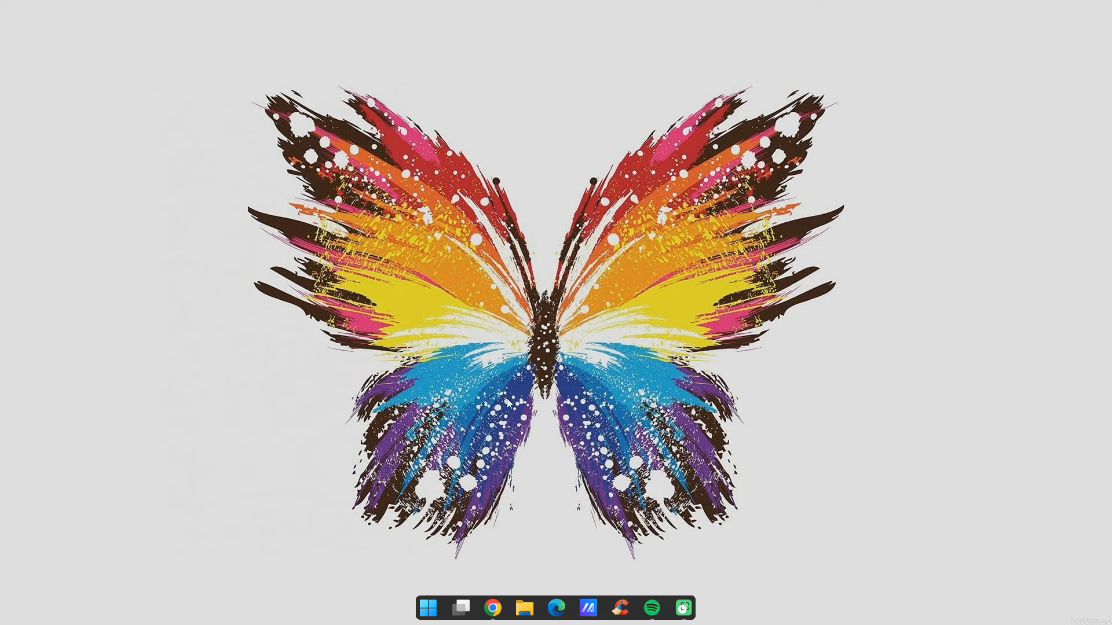
Step: Open the Manage Rainmeter window and refresh all skins
mouse_move(980, 624)
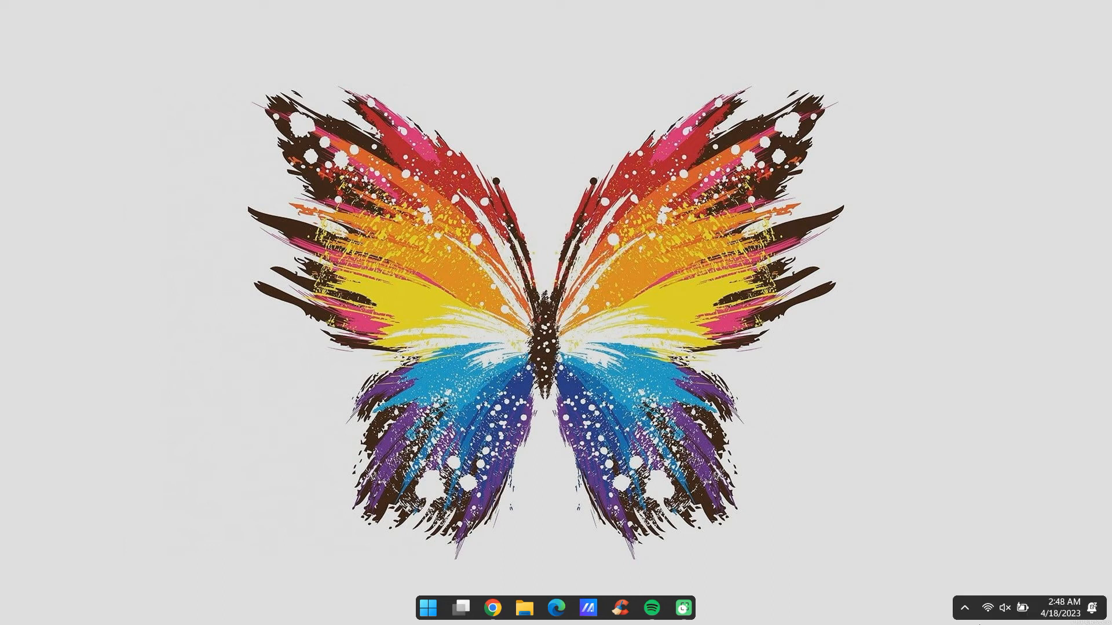
click(964, 611)
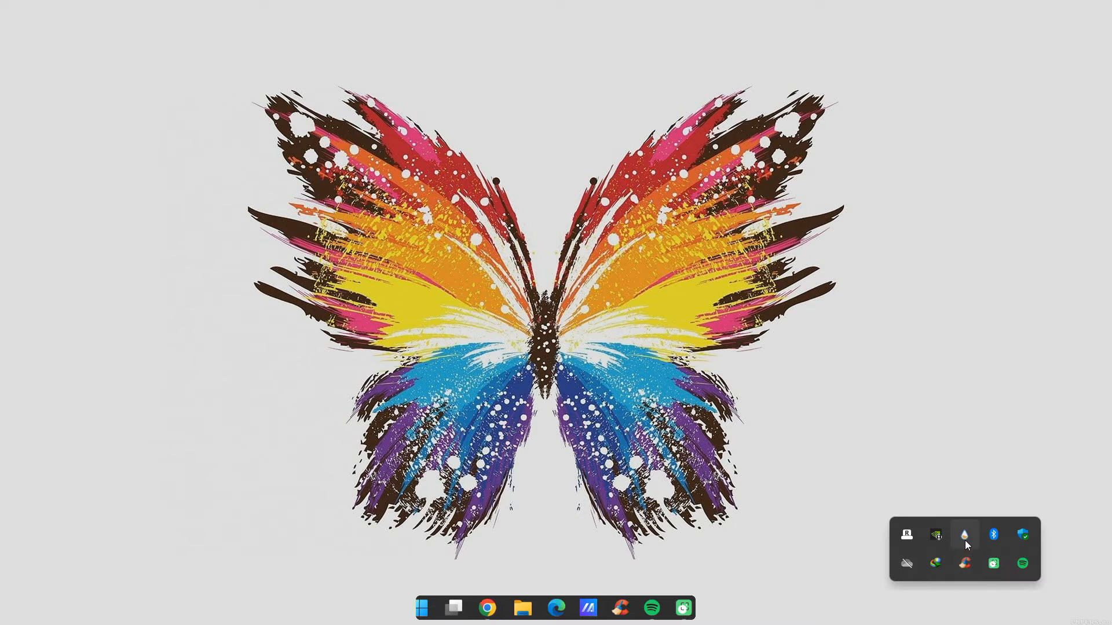
click(965, 540)
click(294, 481)
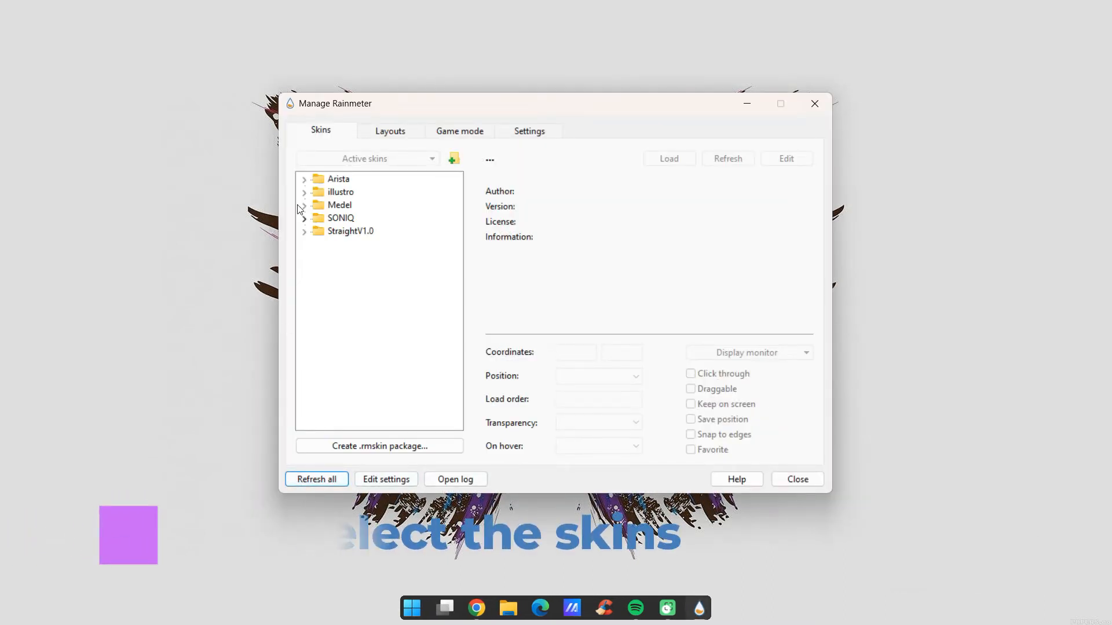
Step: Load the Arista E-mail and Facebook skins onto the desktop
click(304, 180)
click(318, 217)
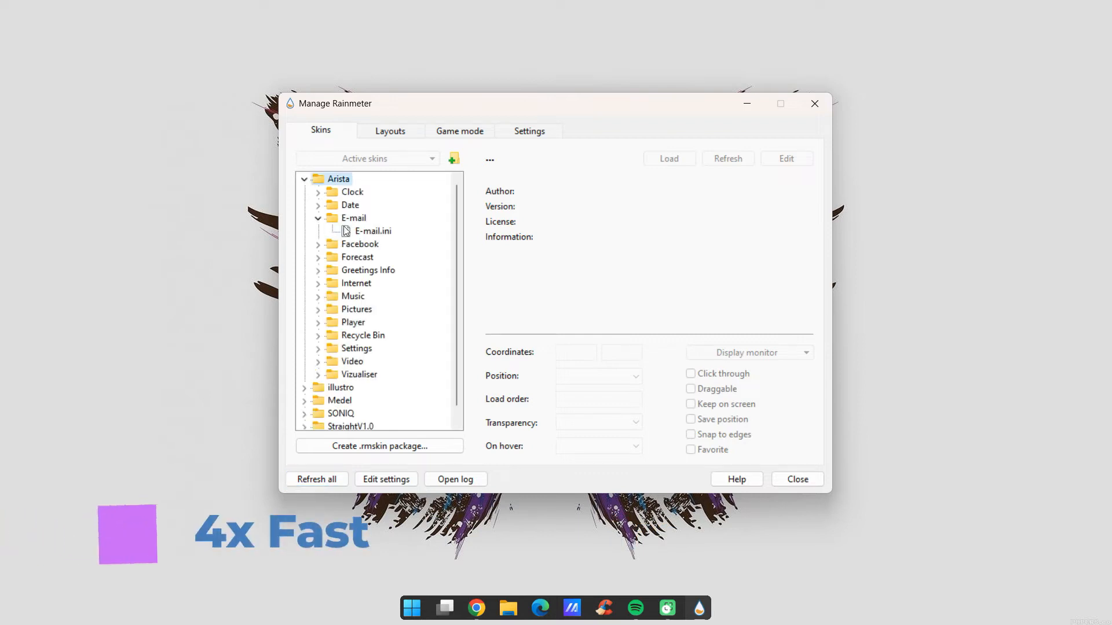
double_click(373, 231)
click(318, 244)
double_click(379, 257)
Step: Load the Arista Greetings Info, Internet and Music skins onto the desktop
click(318, 283)
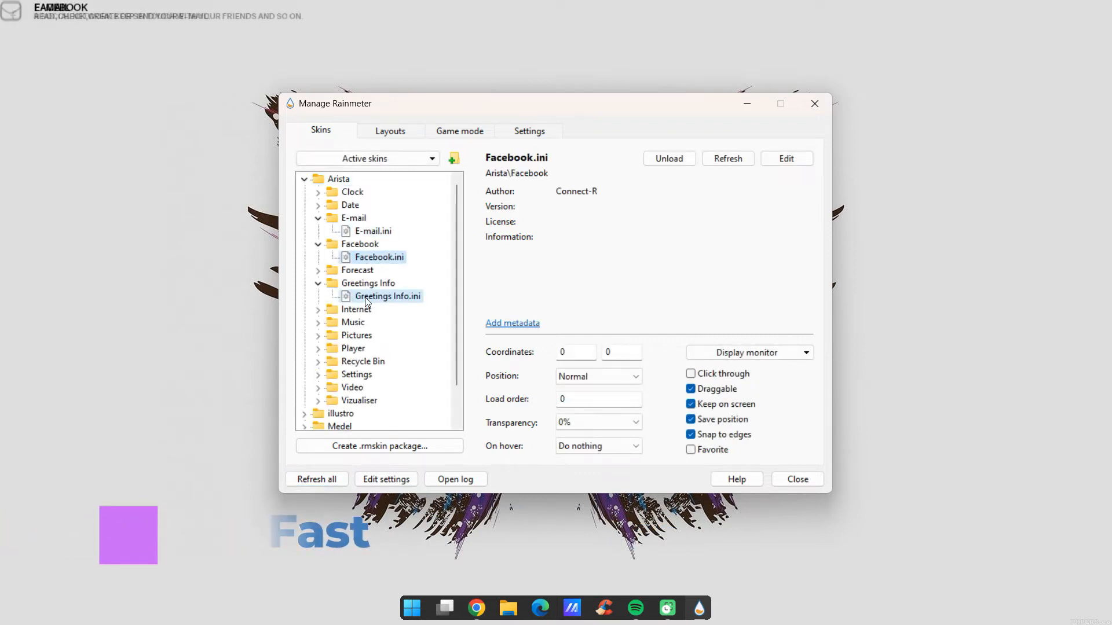
double_click(387, 296)
click(318, 309)
double_click(375, 322)
click(318, 335)
double_click(372, 348)
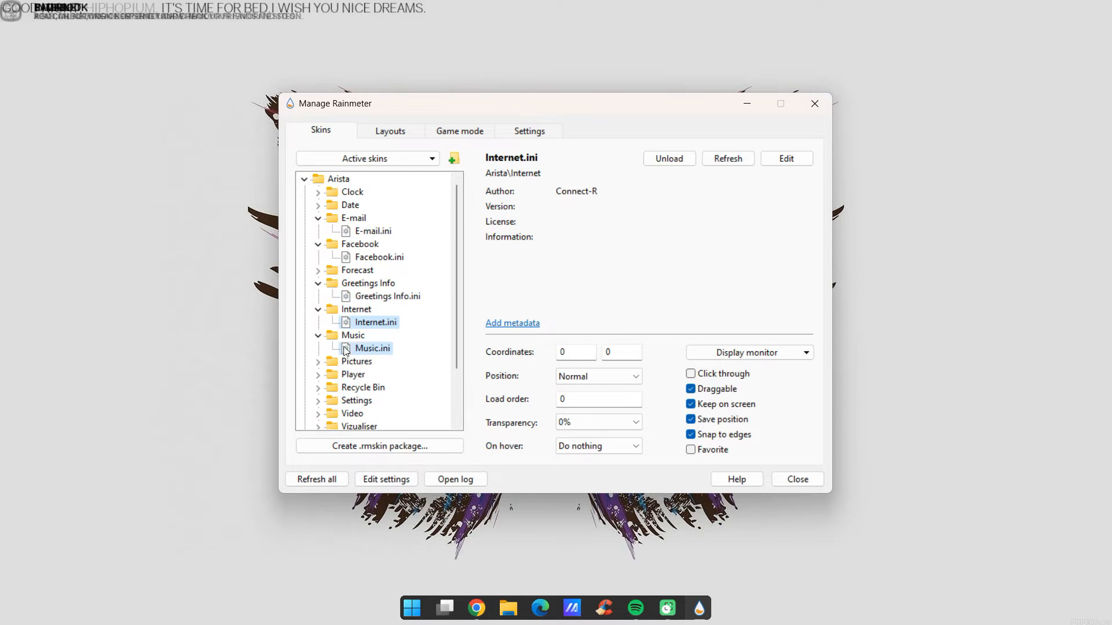
Step: Load the Arista Pictures and Video skins onto the desktop
click(318, 361)
double_click(377, 374)
scroll(326, 396, down, 1)
click(318, 387)
double_click(370, 400)
Step: Arrange the Arista link skins from E-mail to Video in a column at the desktop's lower left, with the greeting at the lower right
click(238, 10)
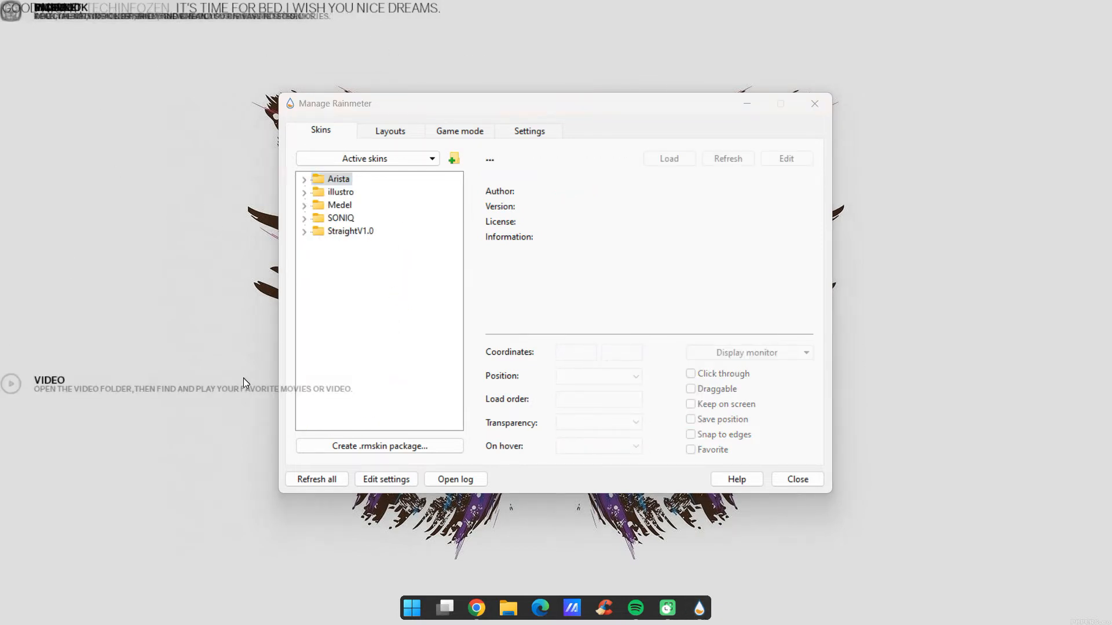
drag(520, 103, 738, 64)
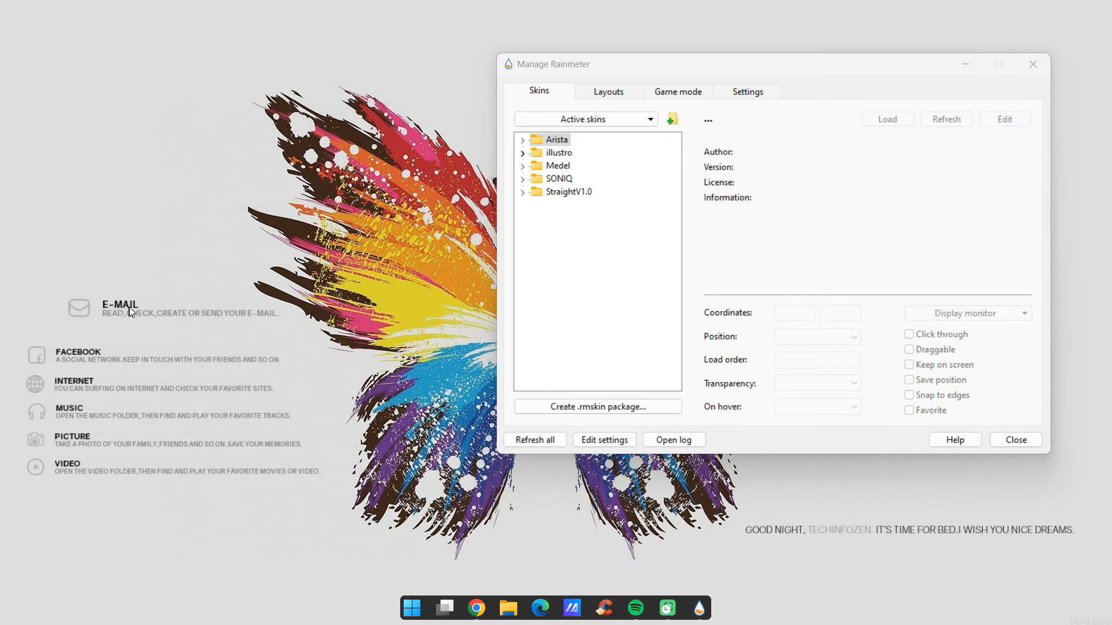
drag(83, 180, 89, 319)
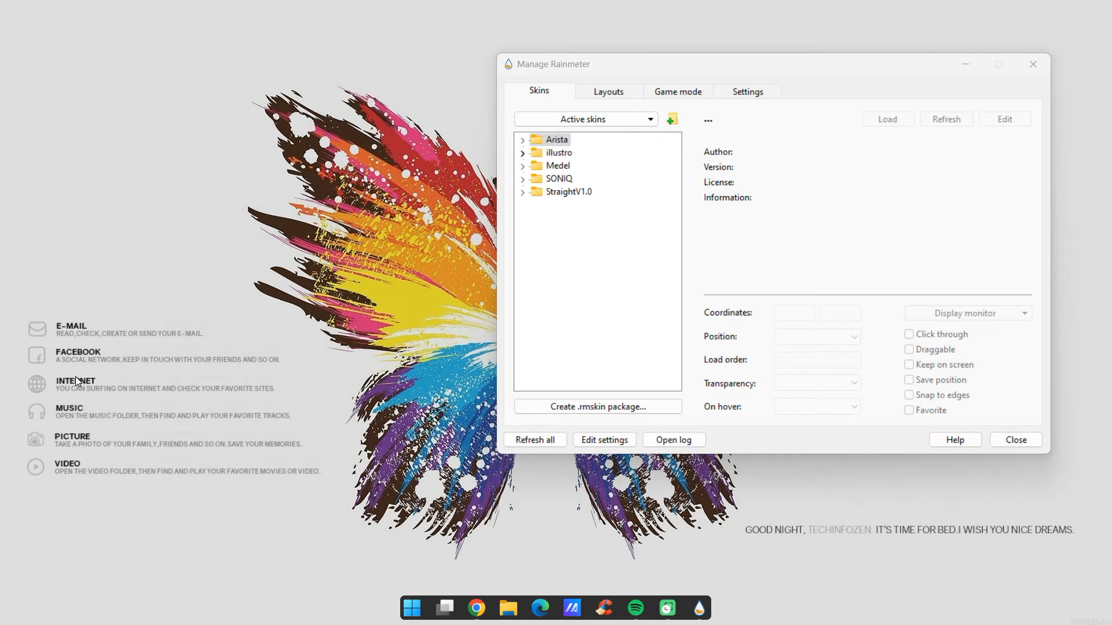
Step: Load the Medel Google Search skin onto the desktop
click(523, 167)
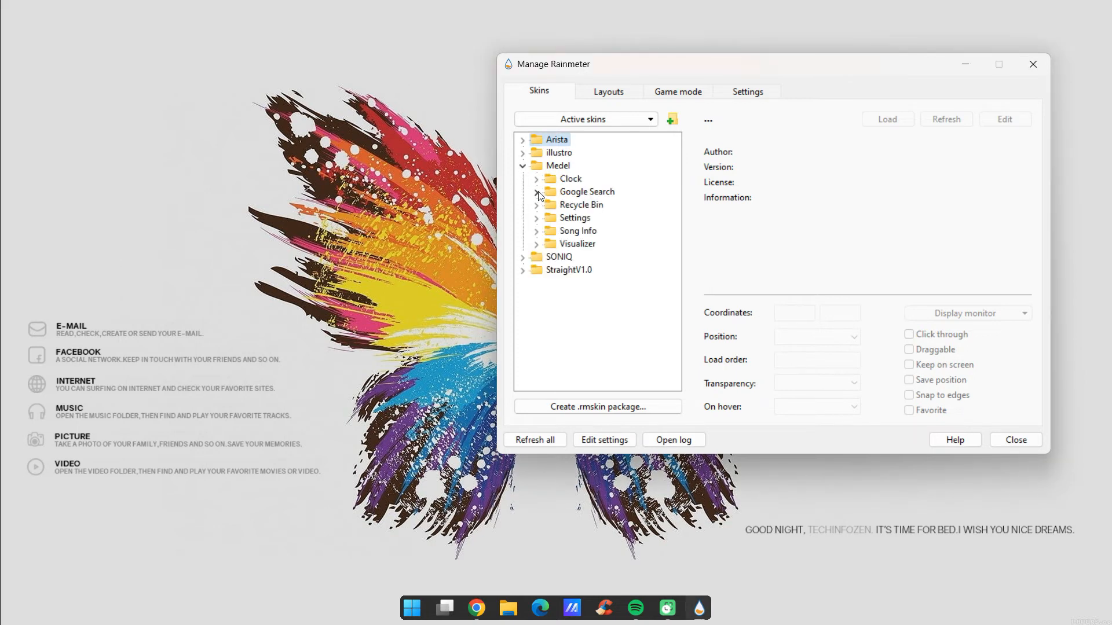
click(537, 191)
double_click(606, 204)
Step: Open the Medel Settings skin and close it again
click(537, 230)
double_click(594, 244)
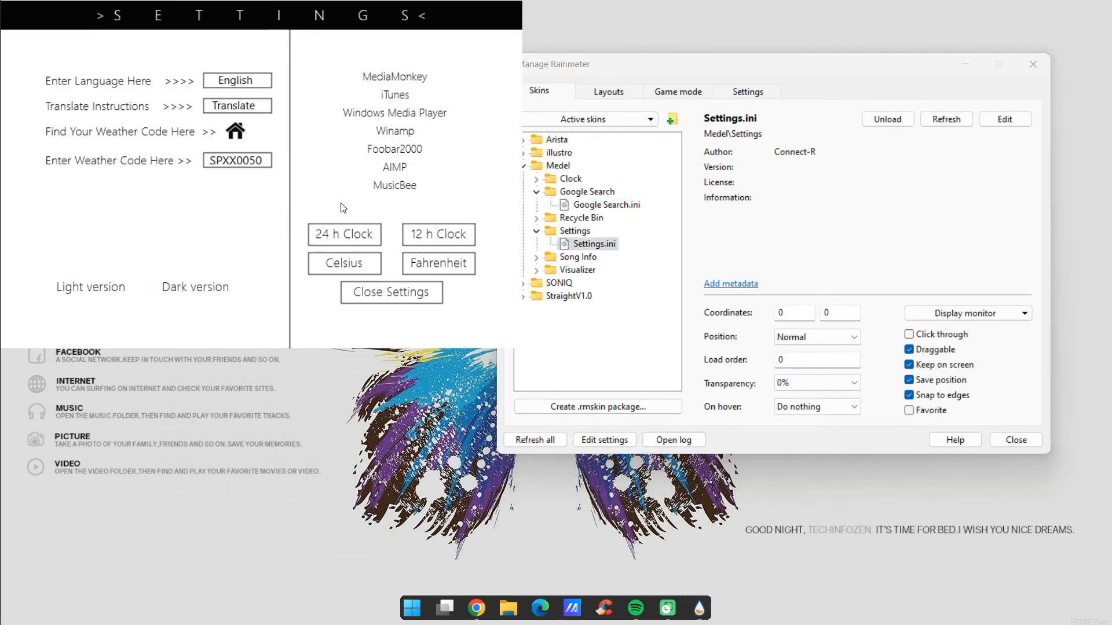
click(373, 292)
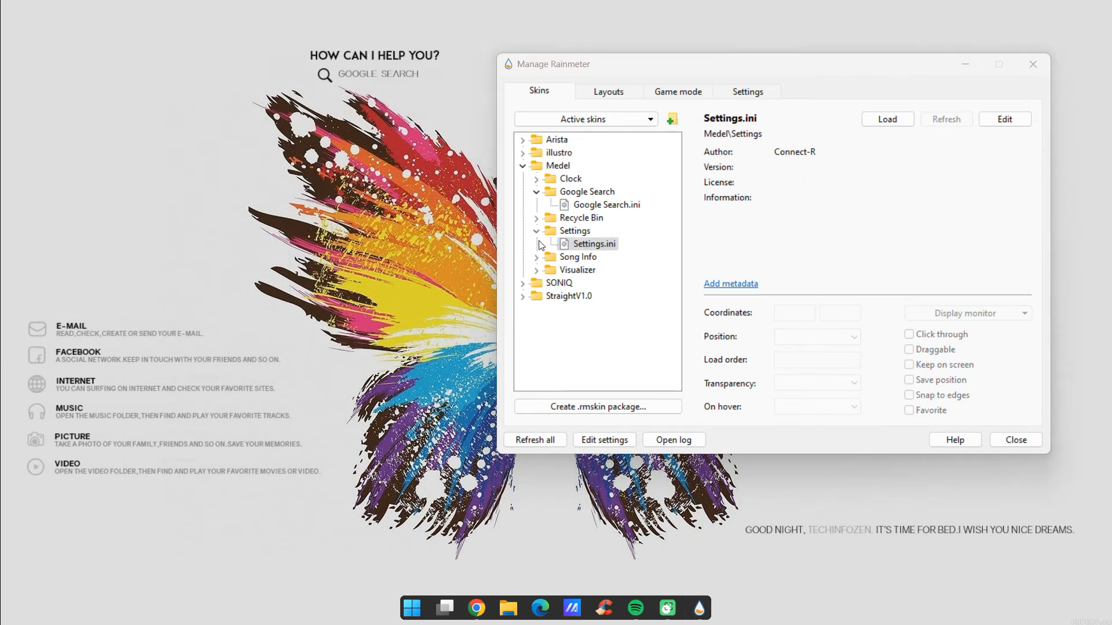
Step: Load the Medel Visualizer skin and place its line centered beneath the butterfly, just above the taskbar
click(536, 270)
double_click(597, 283)
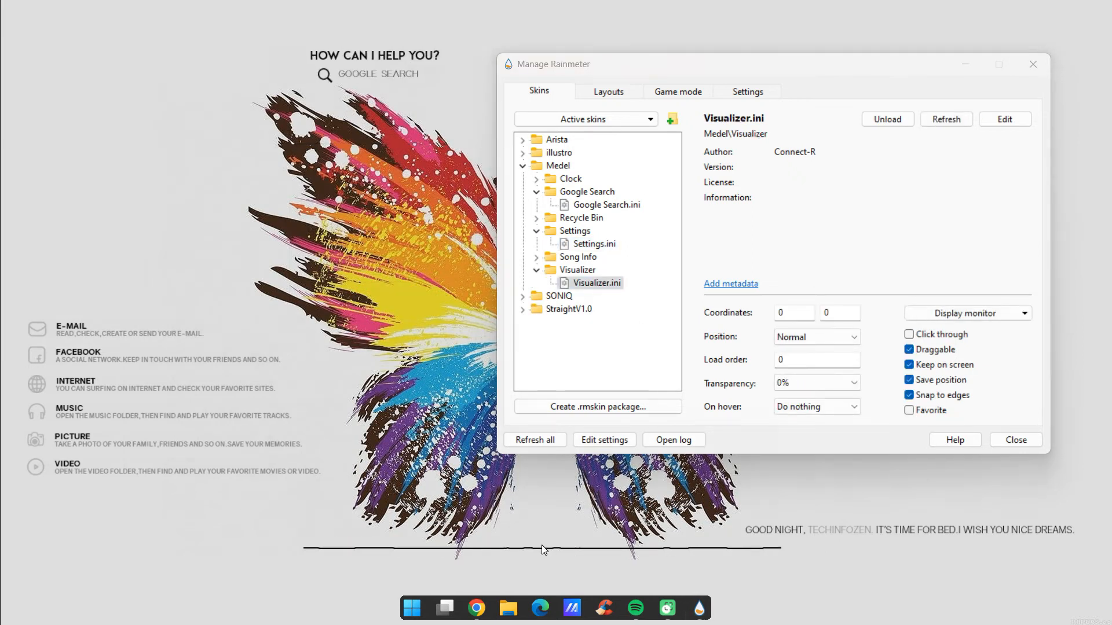
drag(568, 549, 585, 549)
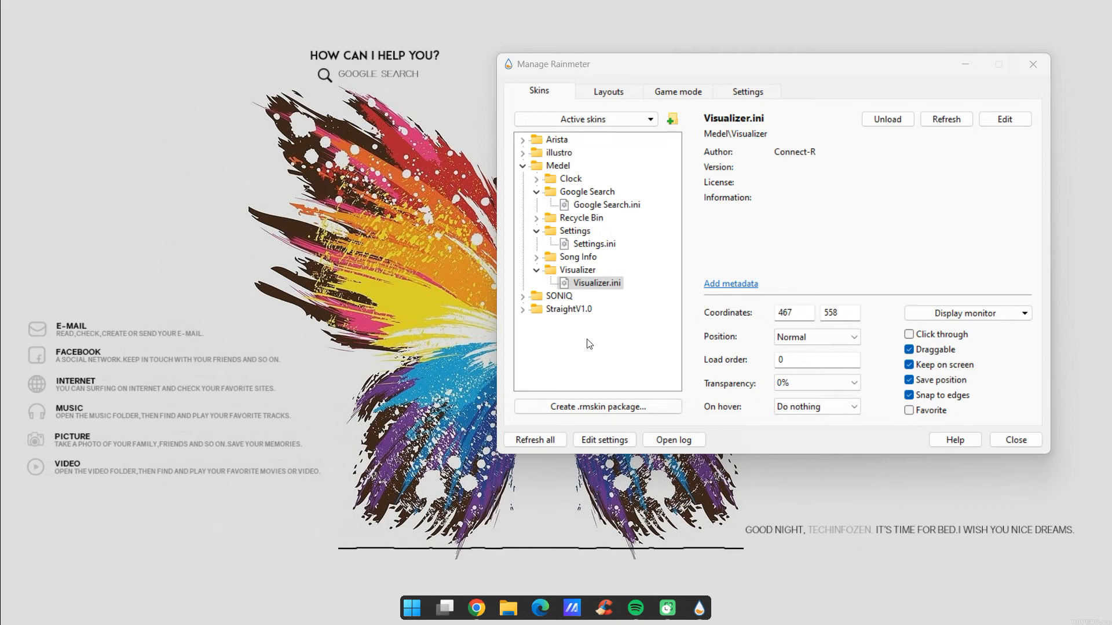
Step: Load the Medel Recycle Bin skin and move it to the desktop's lower-right corner, below the greeting
click(536, 218)
double_click(600, 230)
drag(116, 27, 1087, 555)
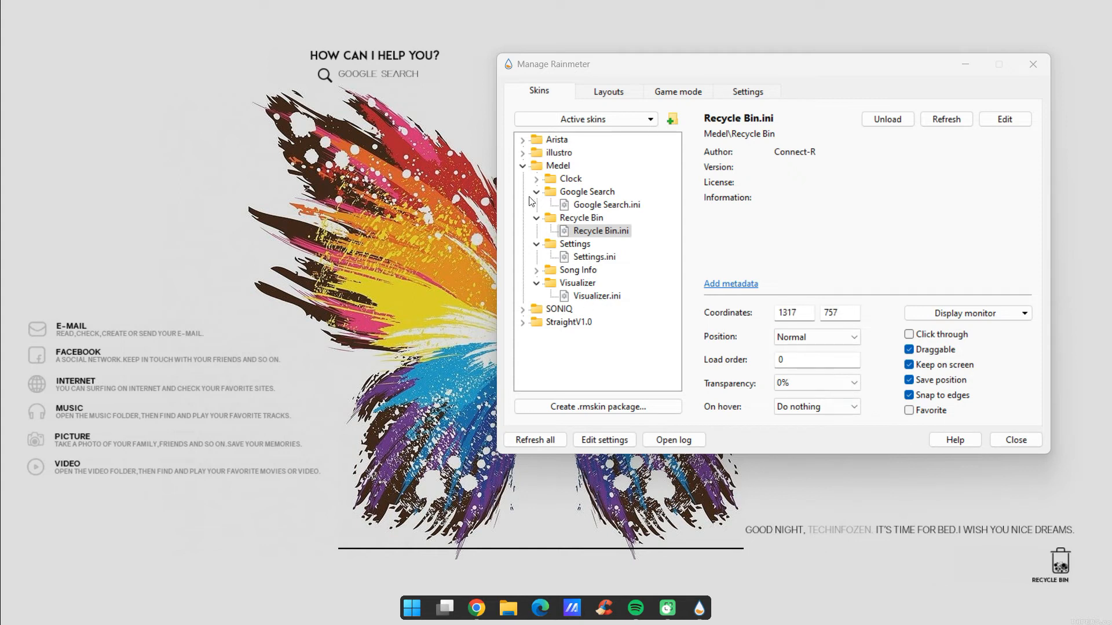
Step: Load the Soniq2.ini skin from the SONIQ package onto the desktop
click(522, 165)
click(522, 178)
double_click(576, 231)
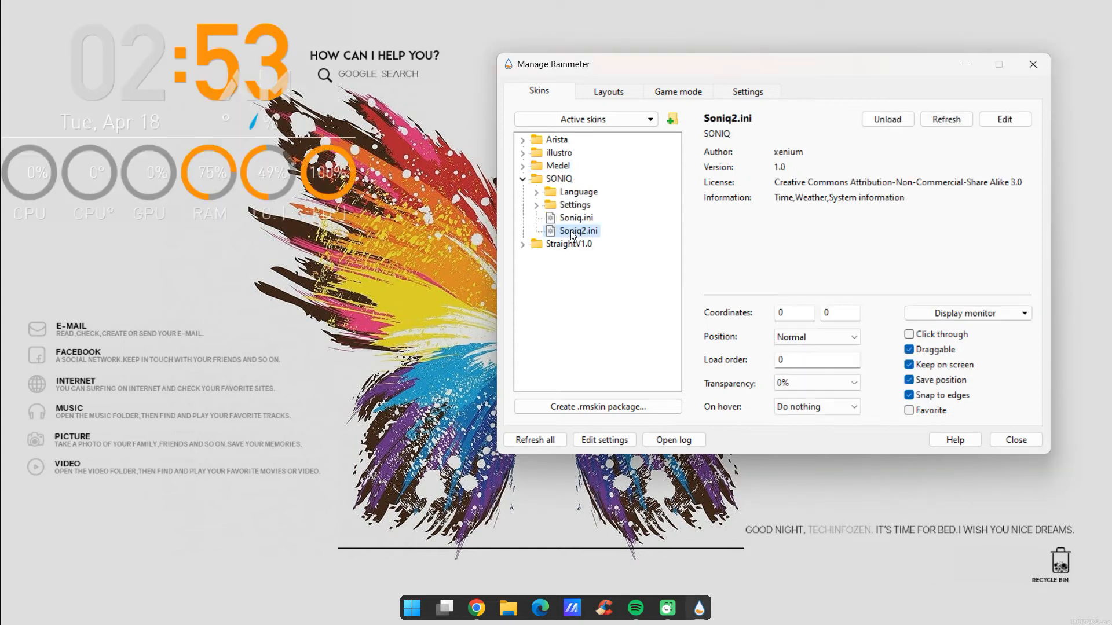
Step: Open the SONIQ Settings skin and set the size value to 0.45
click(537, 205)
double_click(580, 218)
click(116, 375)
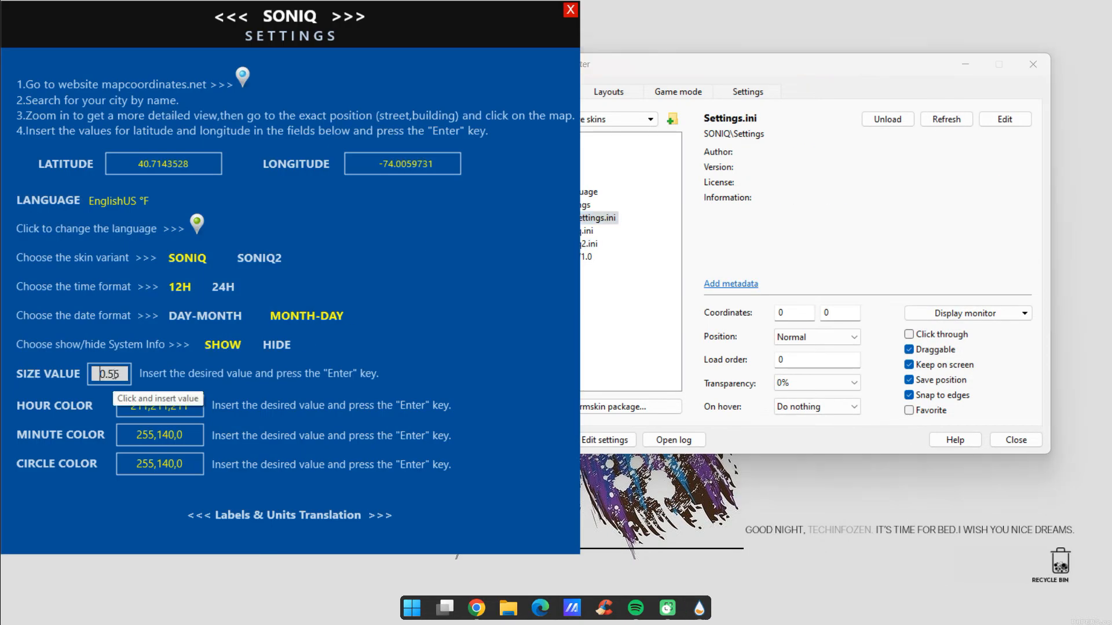
key(Return)
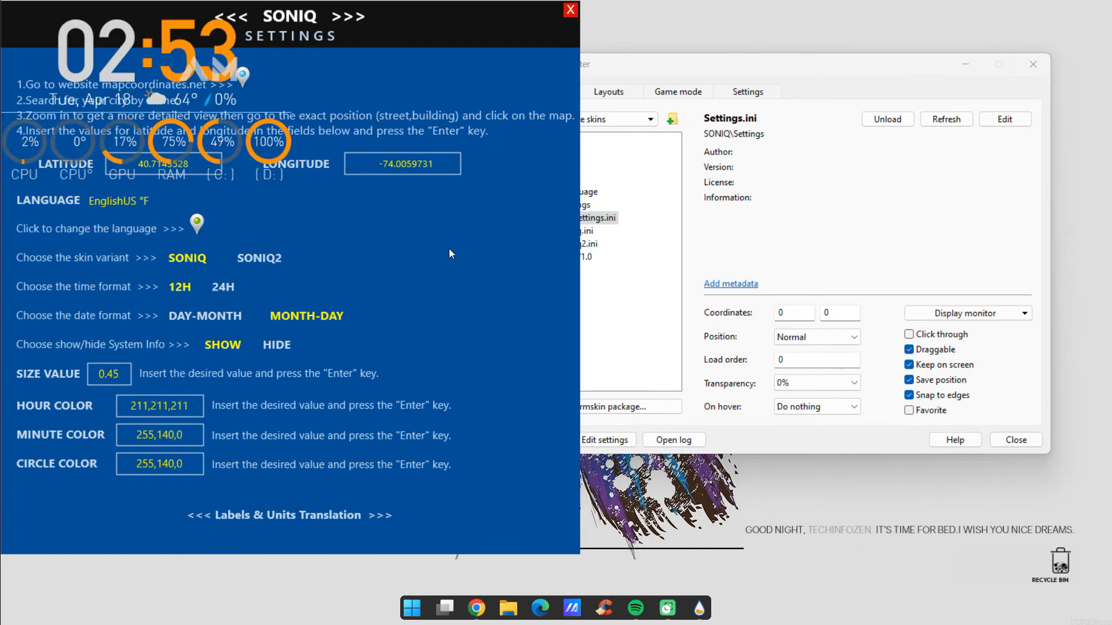
Step: Switch to Chrome and find the coordinates of Dubai on the LatLong.net page
click(477, 608)
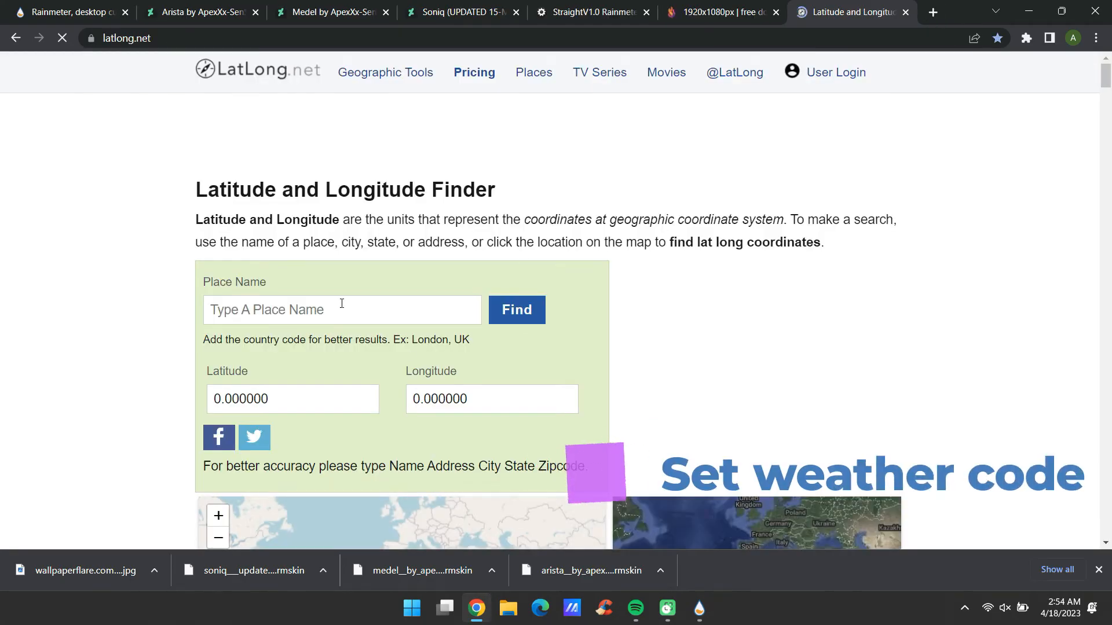
click(409, 305)
click(301, 342)
click(517, 310)
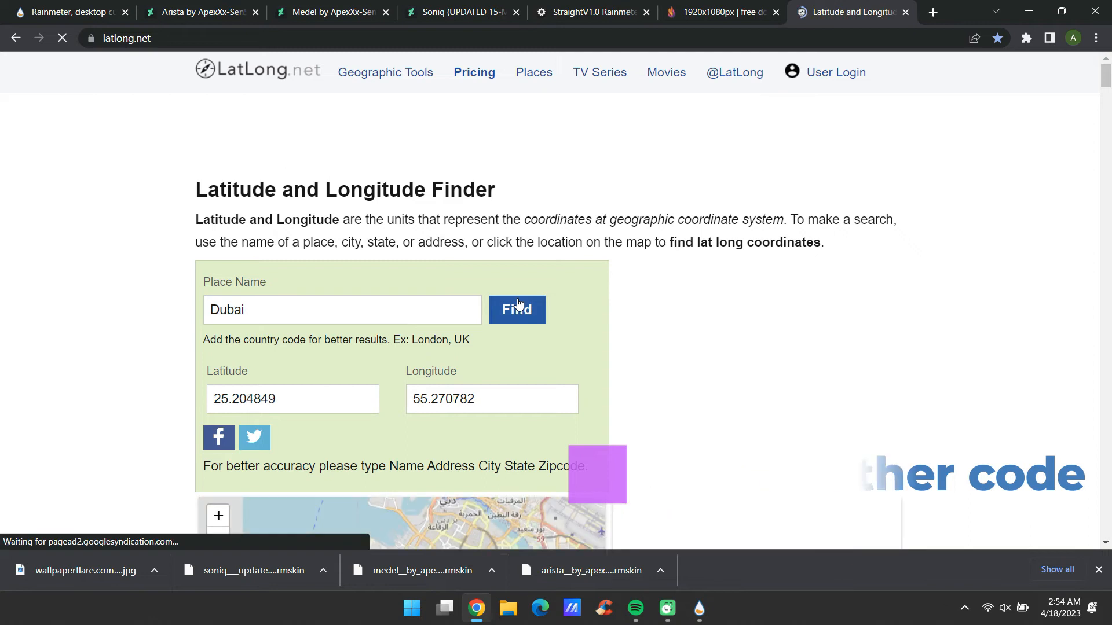
Step: Copy Dubai's latitude and set the SONIQ latitude to 25.204849
double_click(294, 405)
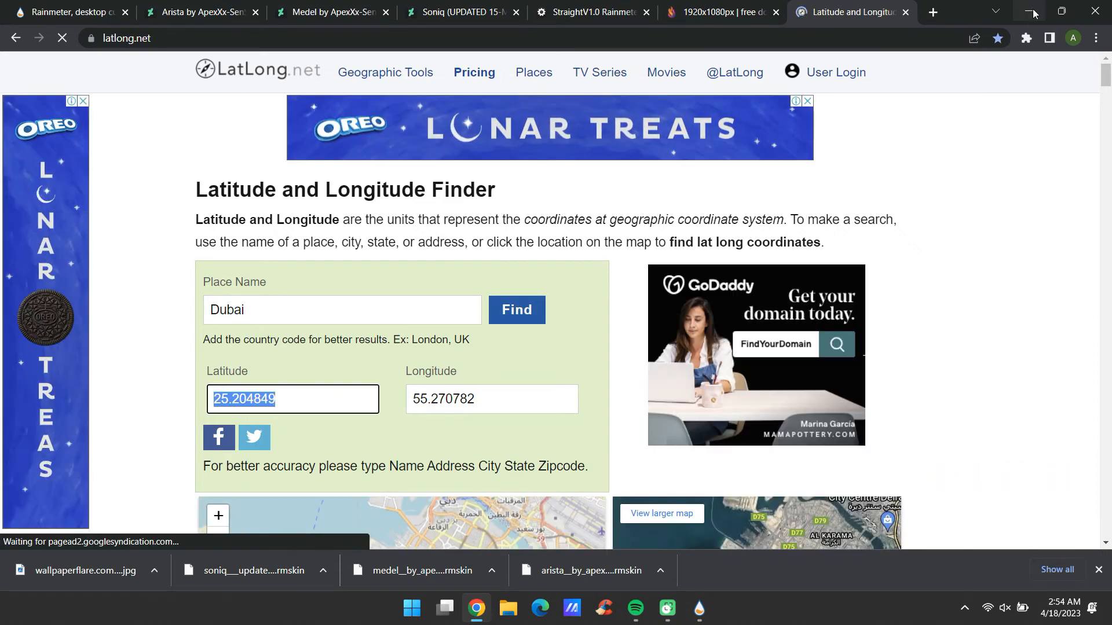
click(1028, 12)
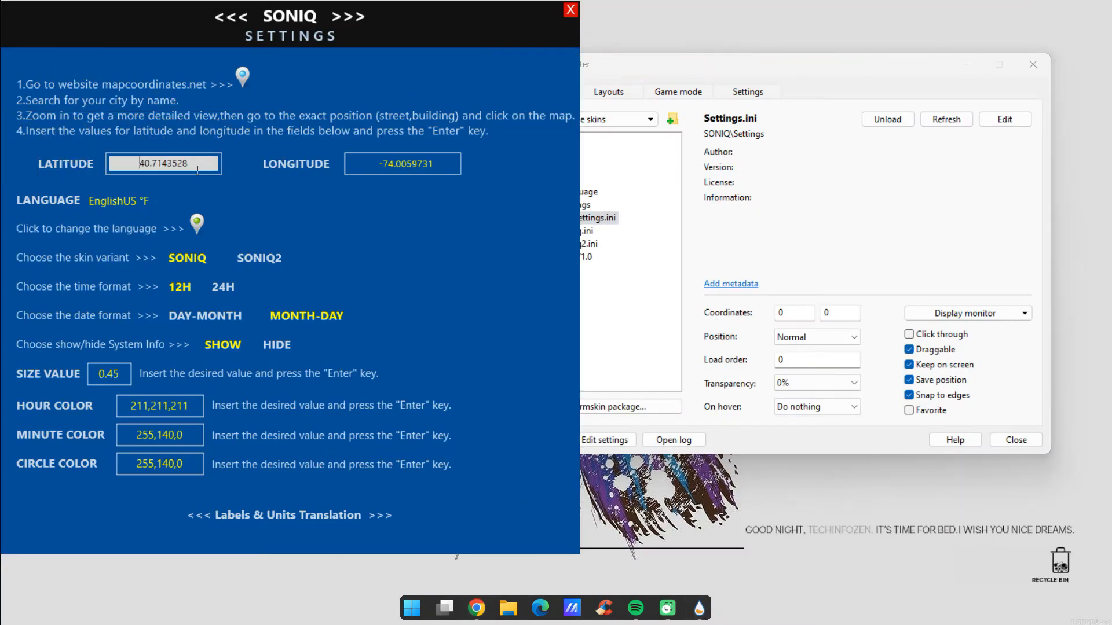
key(Return)
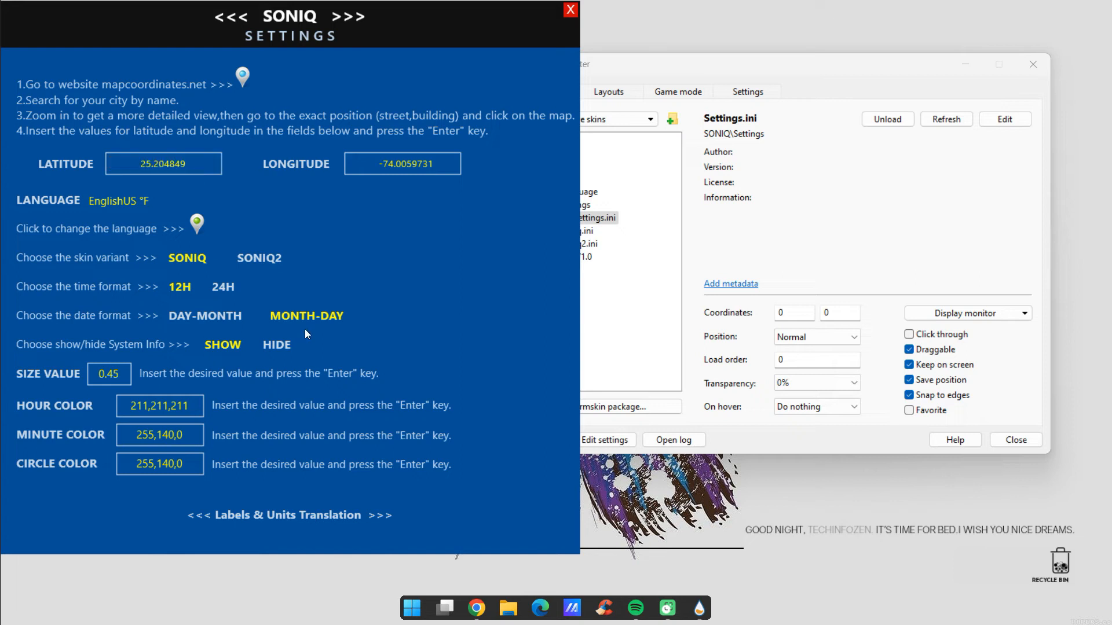
Step: Copy Dubai's longitude from Chrome and set the SONIQ longitude to 55.270782, without a minus sign
click(476, 608)
click(501, 398)
double_click(502, 397)
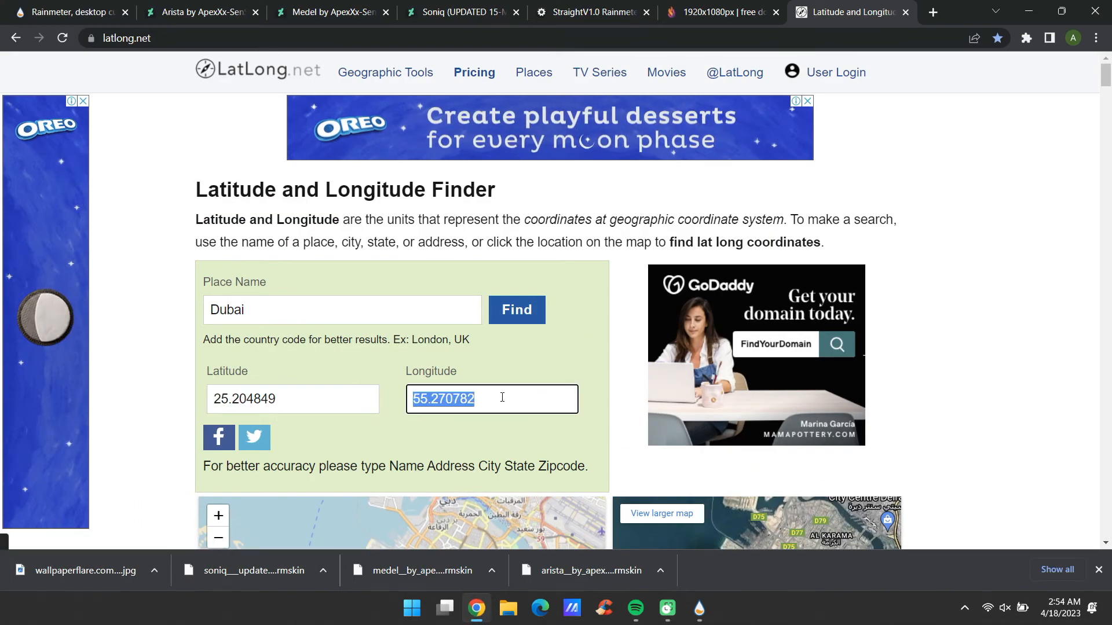
click(1031, 11)
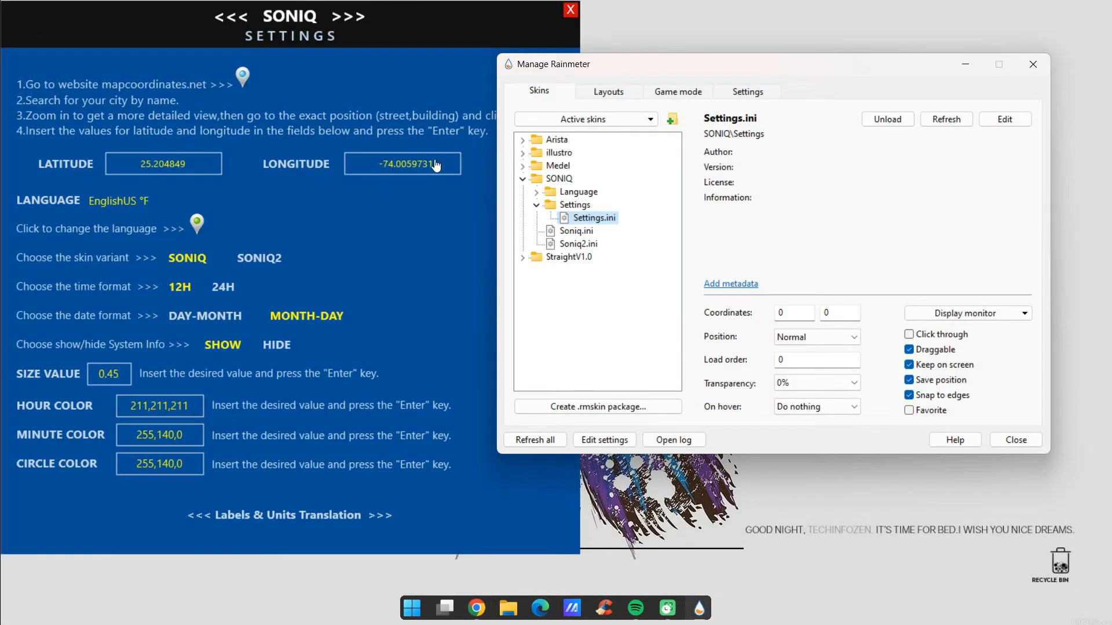
click(436, 164)
key(Return)
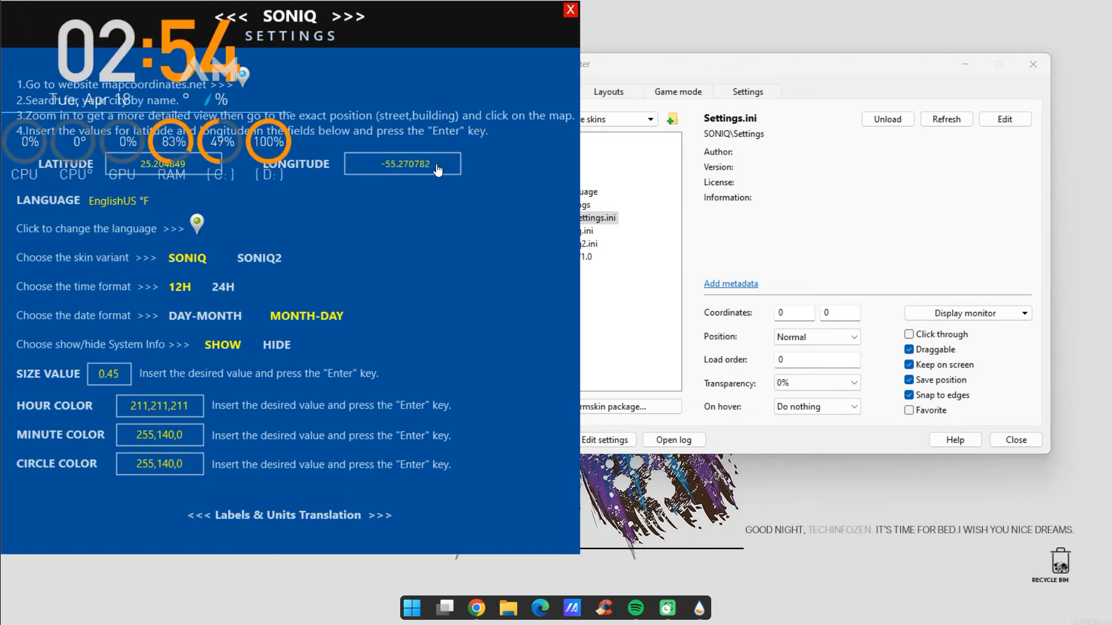
click(391, 164)
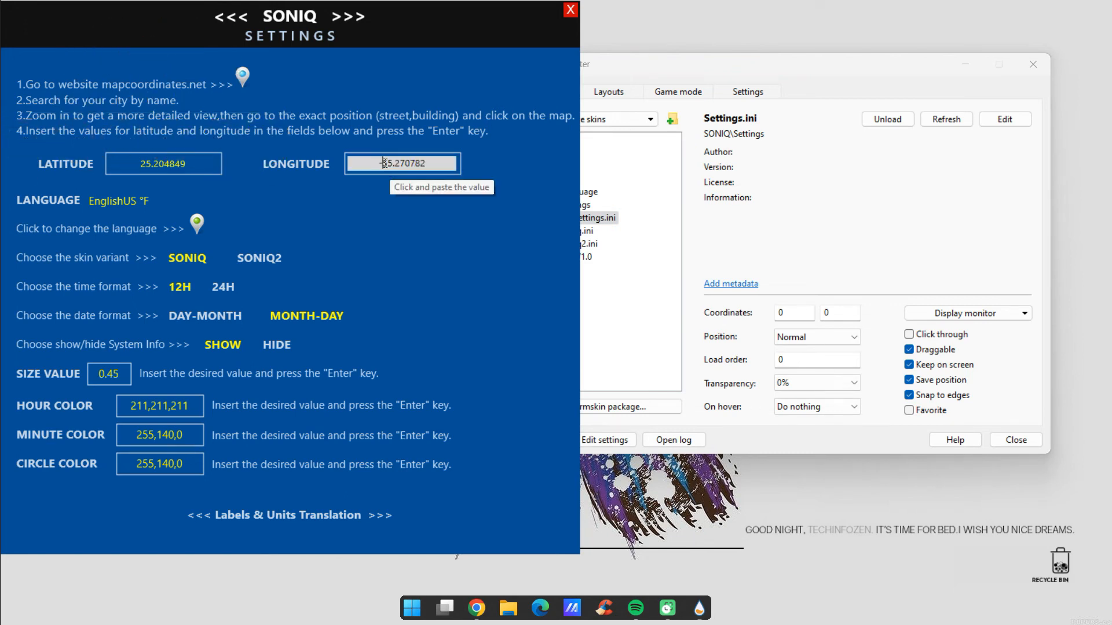
key(BackSpace)
key(Return)
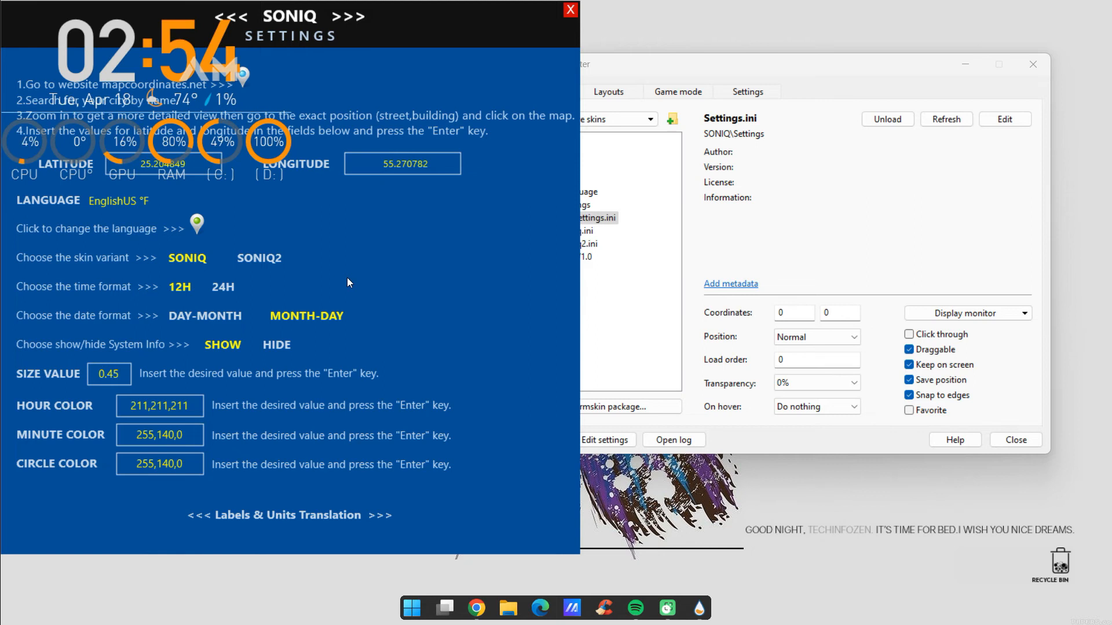
Step: Hide the SONIQ system info and choose the SONIQ2 skin variant
click(282, 349)
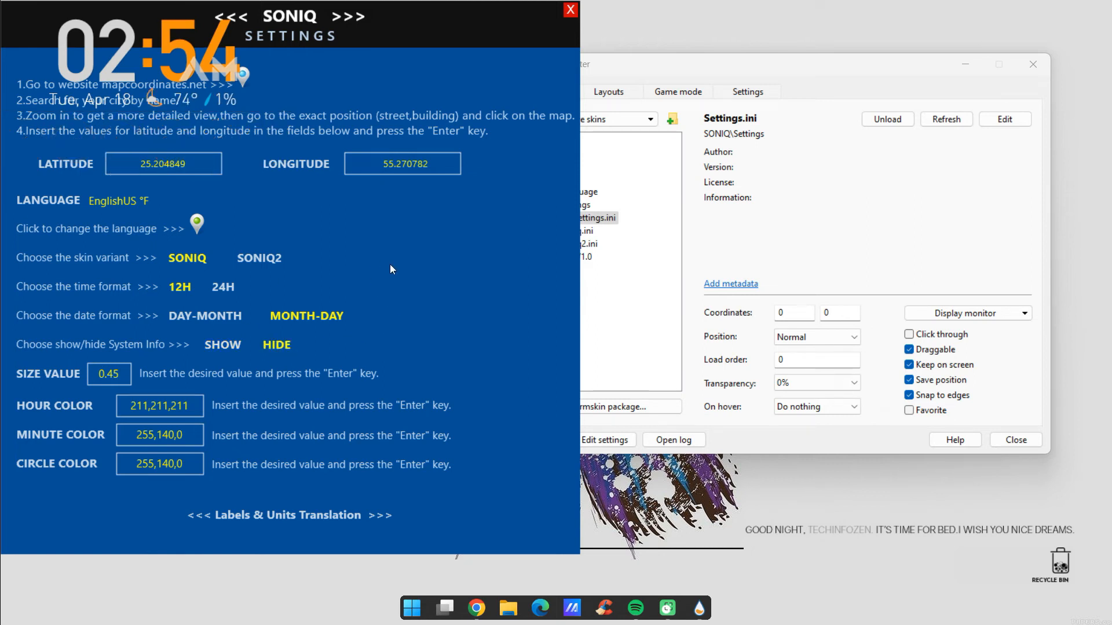
click(269, 262)
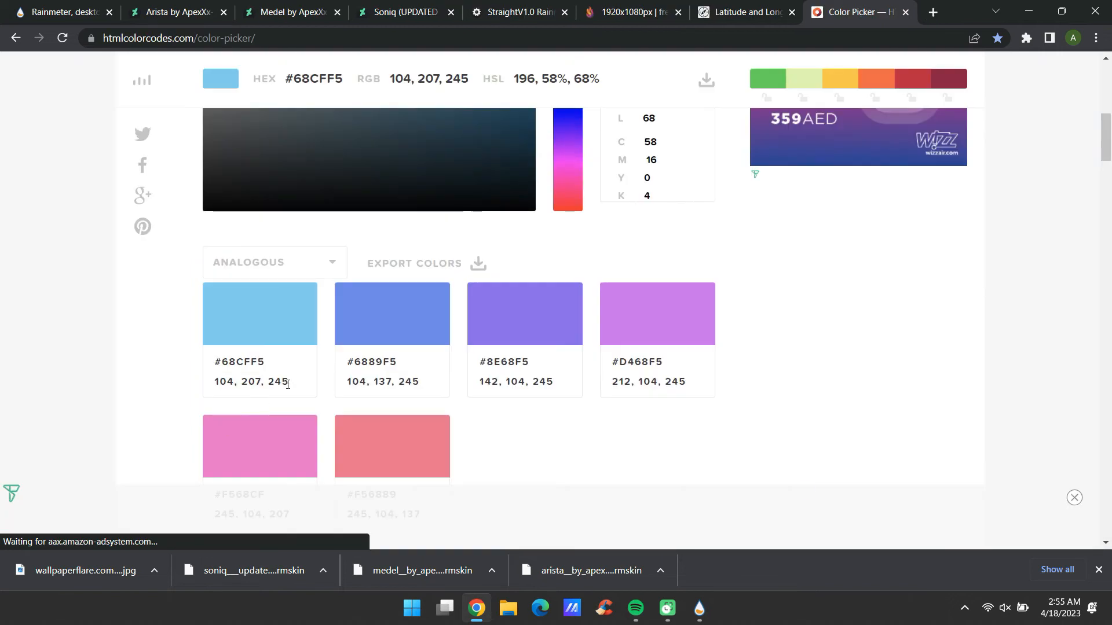
Step: Copy the light blue RGB value 104, 207, 245 from the web color picker and set it as the SONIQ hour color
triple_click(288, 384)
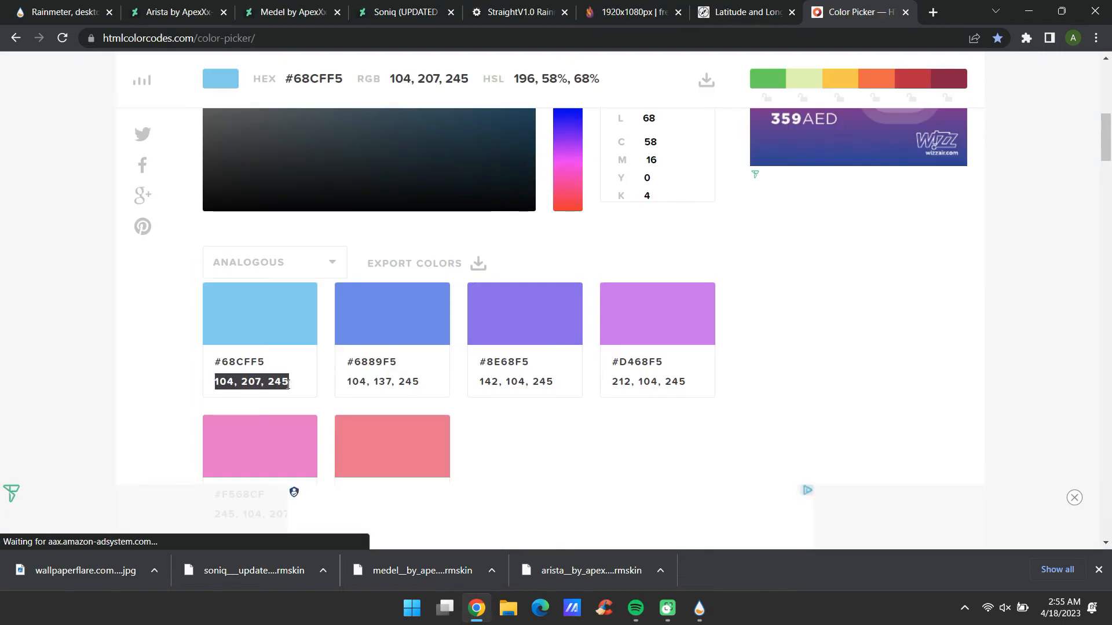
click(1029, 8)
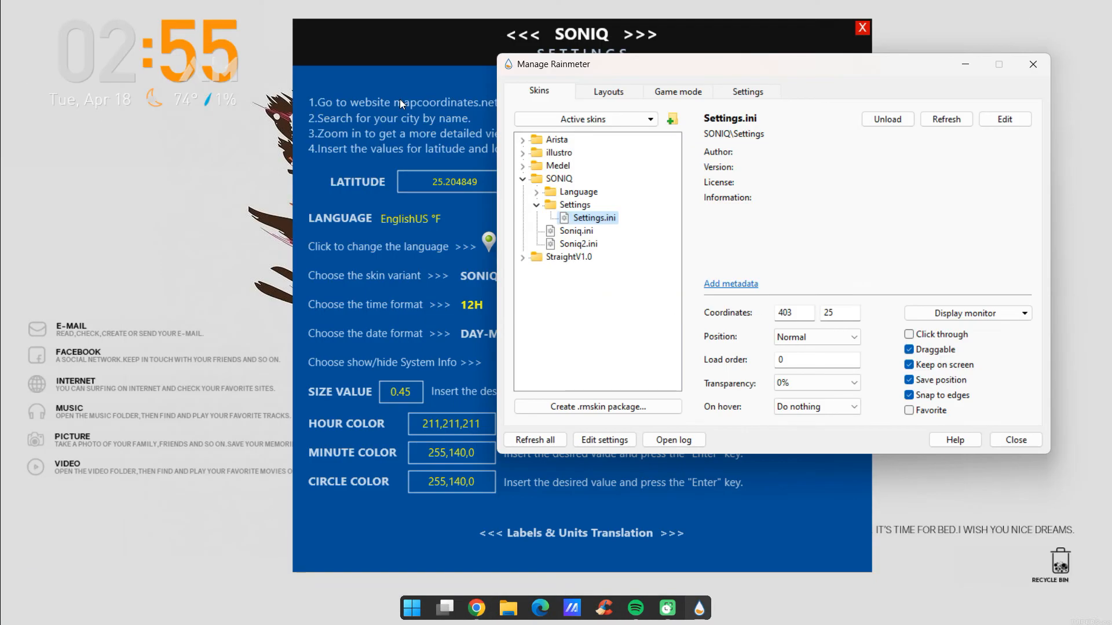
click(472, 423)
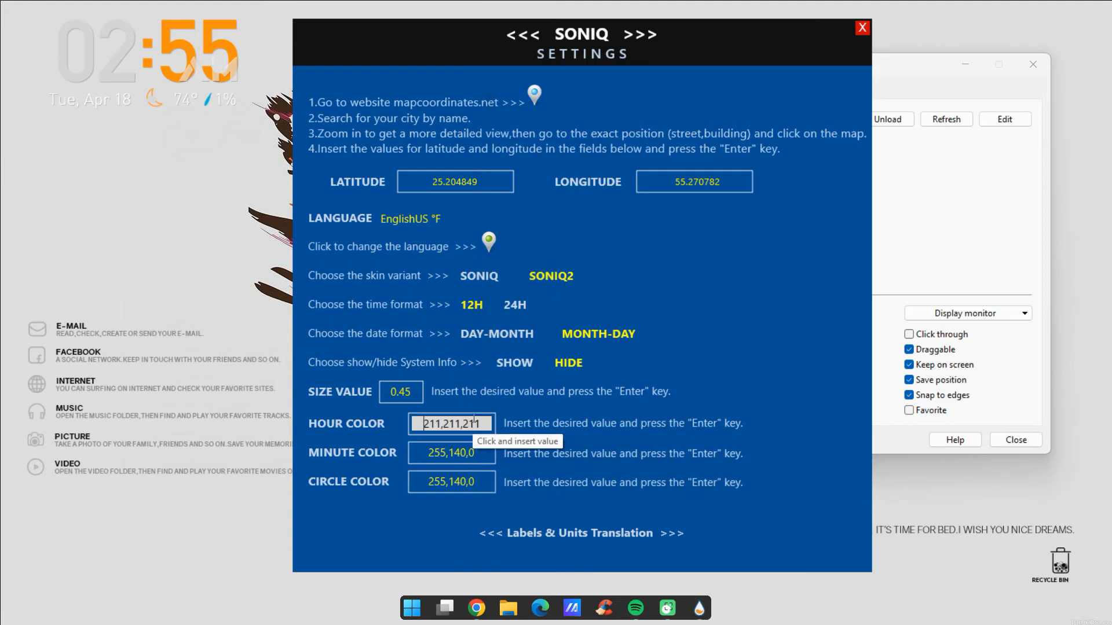
double_click(474, 423)
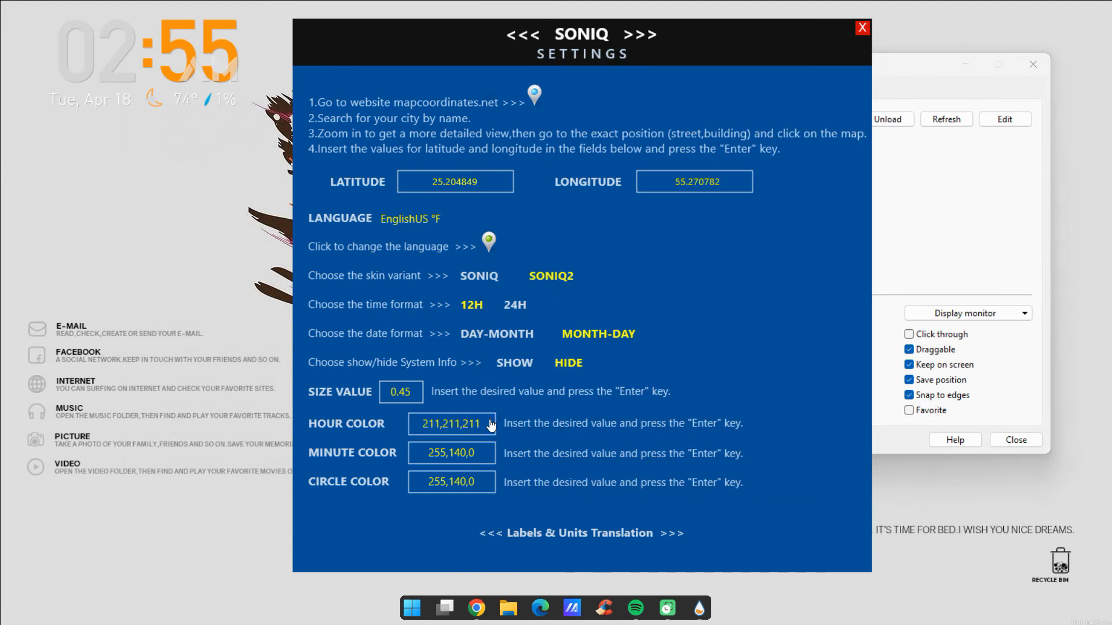
text(104, 207, 243)
key(Return)
Step: Close the SONIQ settings, then move the clock to the desktop's top center and the Google Search skin above the link column
click(861, 28)
click(965, 63)
drag(173, 52, 581, 86)
drag(370, 56, 137, 201)
Step: Load the CPU Straight(B) and HDD Straight(B) skins from the StraightV1.0 package
click(699, 608)
click(523, 179)
click(522, 192)
click(537, 204)
click(608, 217)
click(536, 270)
click(608, 296)
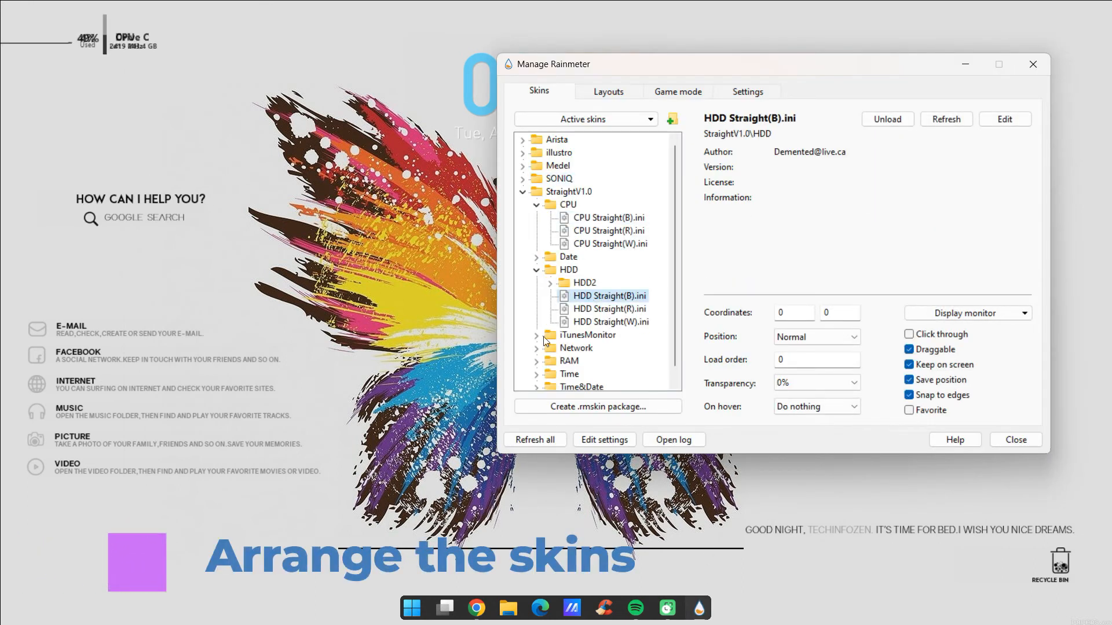
Step: Load the StraightV1.0 Network TrafficDualSided and RAM Straight(B) skins onto the desktop
click(537, 348)
double_click(604, 336)
scroll(604, 336, down, 1)
click(537, 335)
double_click(595, 336)
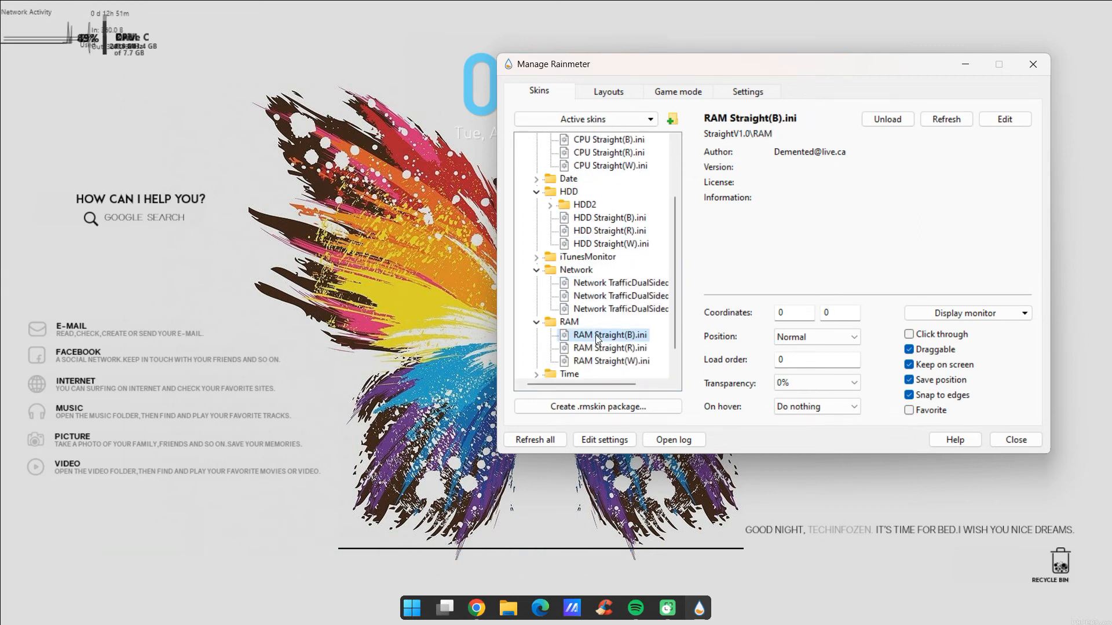
Step: Arrange the Network Activity, CPU, Drive C and RAM skins in a column right of the butterfly, aligning Drive C and RAM with CPU
click(965, 64)
drag(112, 40, 1031, 219)
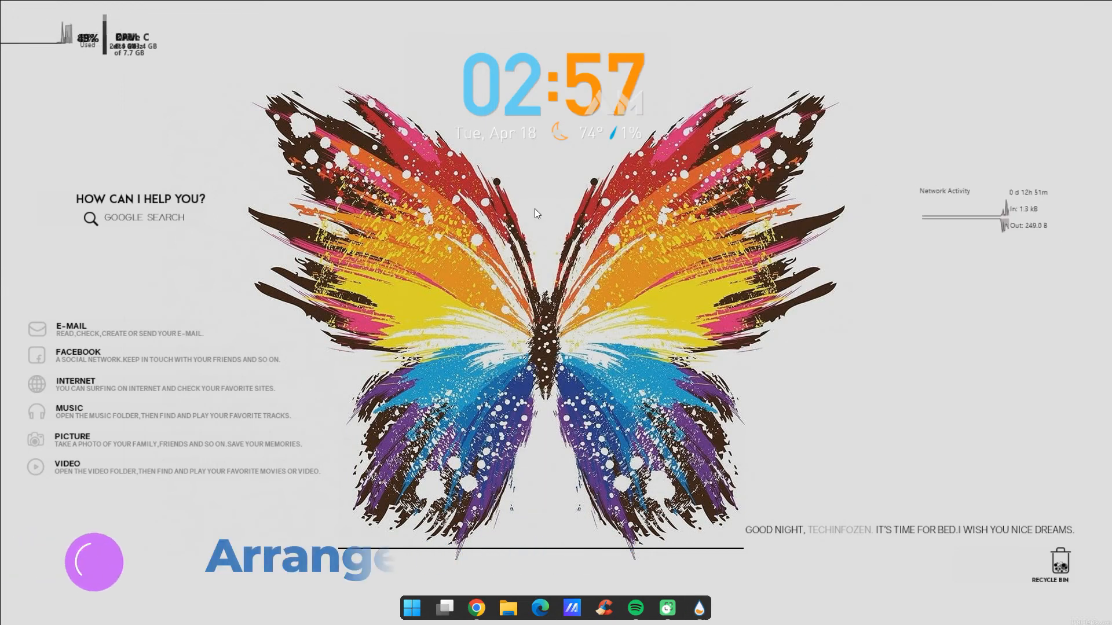
drag(108, 52, 1042, 449)
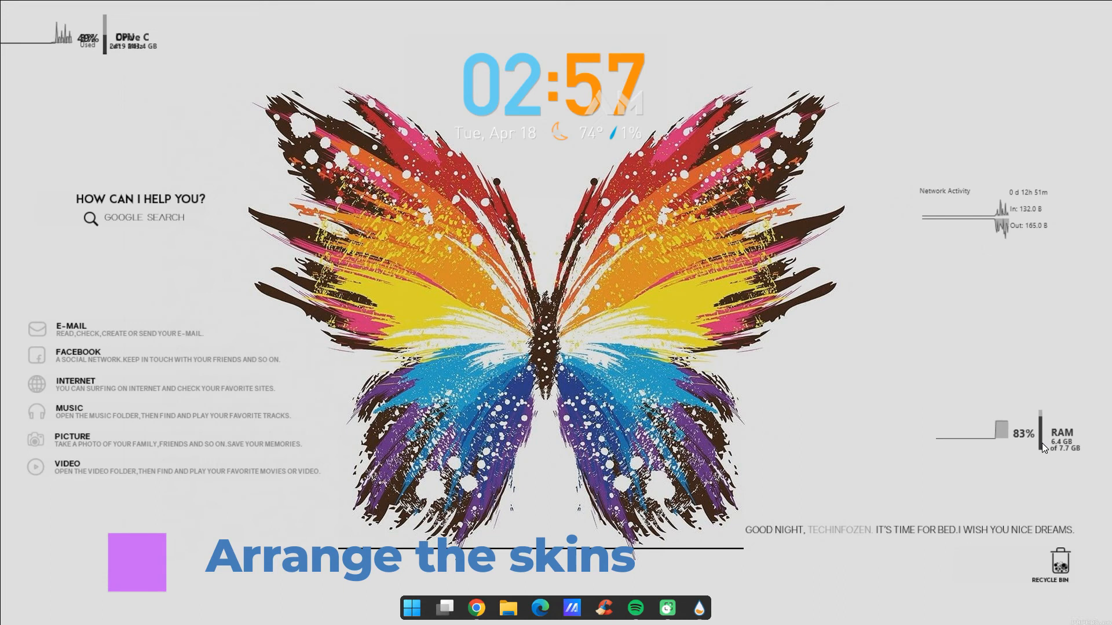
drag(106, 50, 1042, 389)
drag(106, 47, 1024, 333)
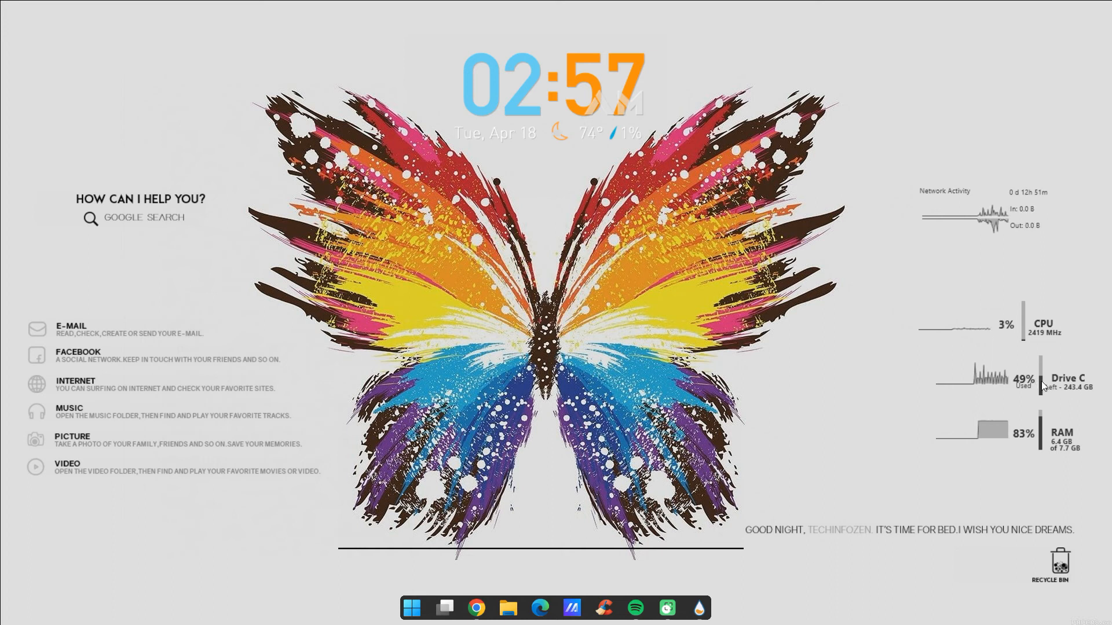
drag(1036, 381, 1019, 381)
drag(1044, 434, 1027, 436)
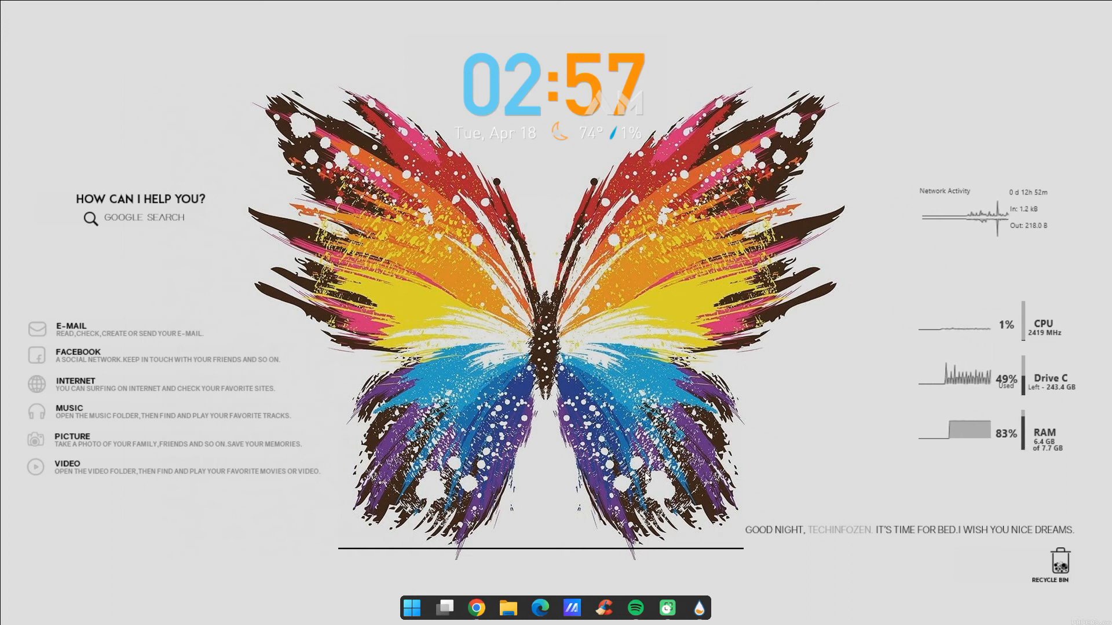
Step: Test the E-mail link and search for "youtube" from the desktop Google Search skin, closing each opened window
click(38, 330)
click(1001, 13)
click(146, 218)
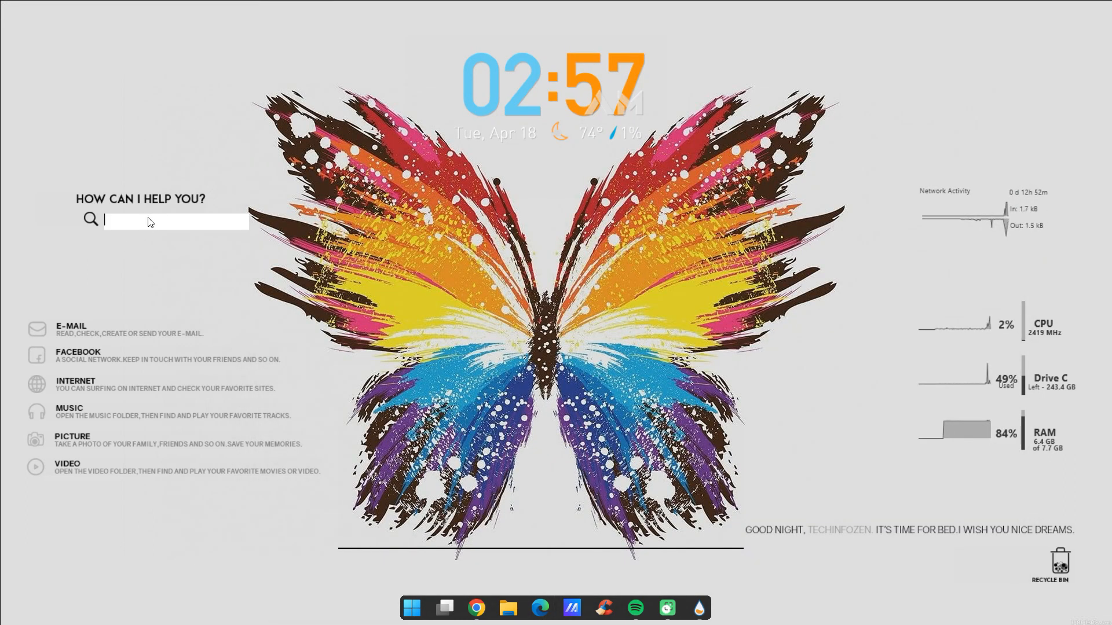
text(youtube)
key(Return)
key(alt+F4)
Step: Test the Facebook and Internet links on the desktop, closing each opened browser window
click(41, 362)
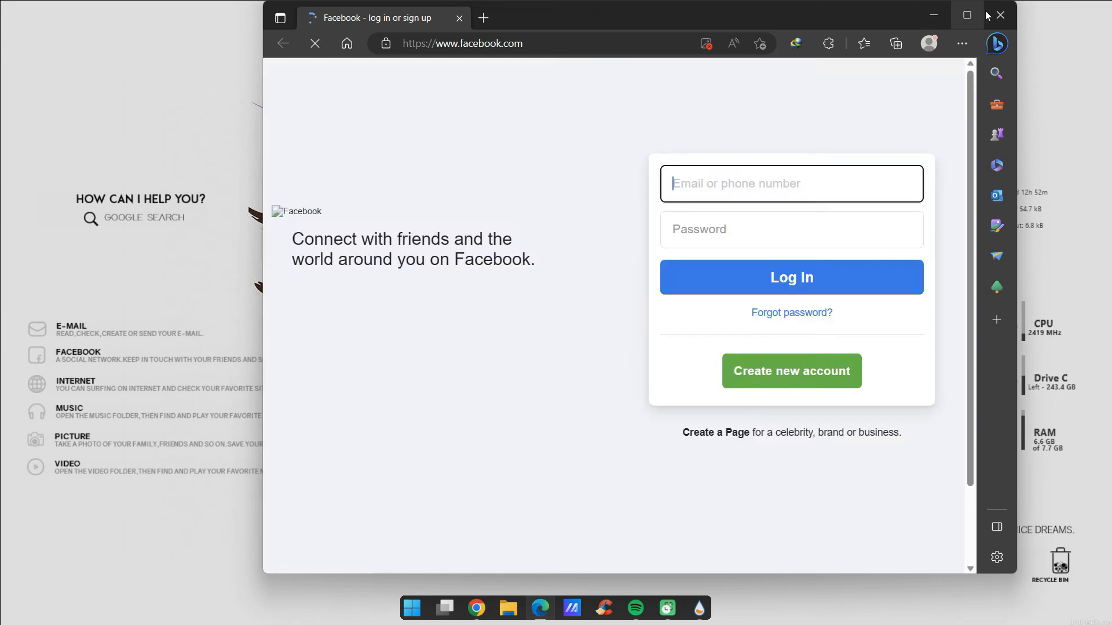
key(alt+F4)
click(41, 382)
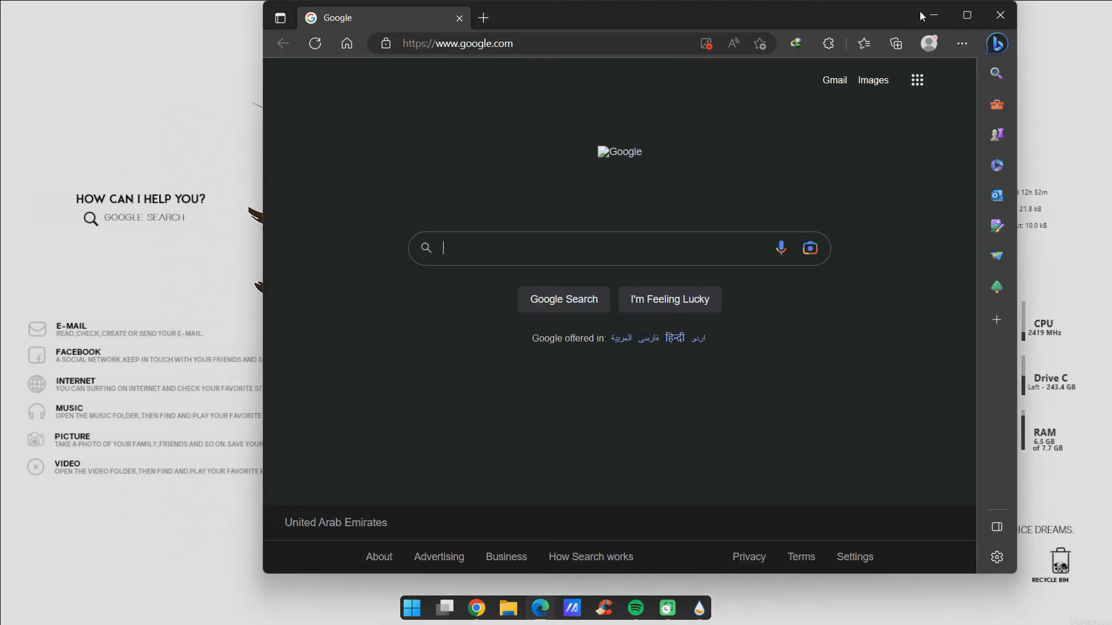
click(1001, 13)
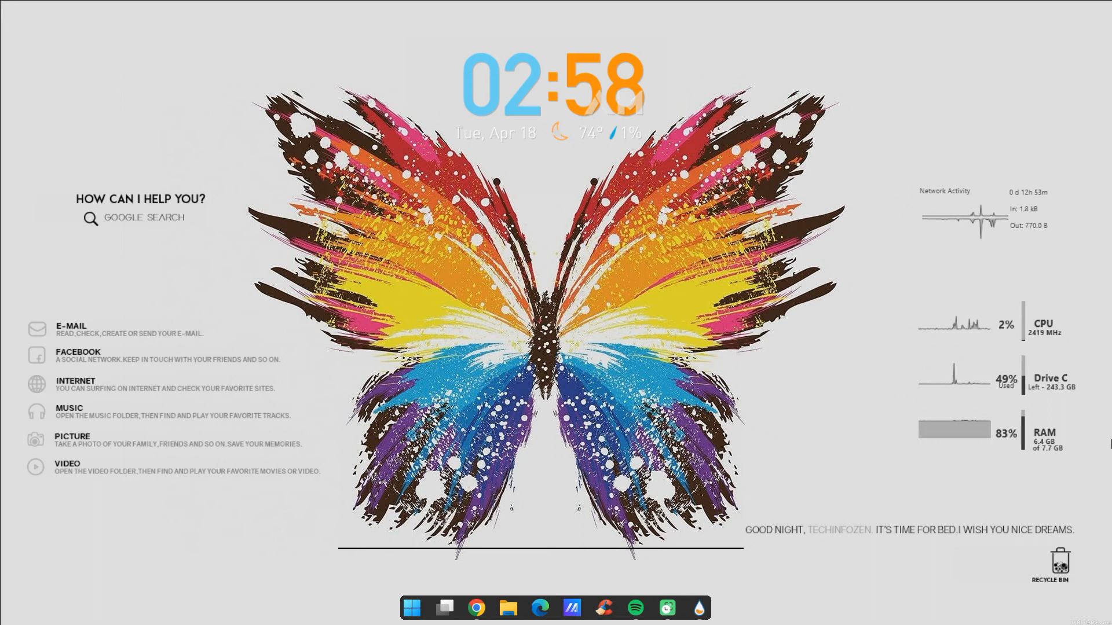
Step: Test the desktop Recycle Bin link, closing its window, and start Spotify playback to try the audio visualizer
click(1056, 561)
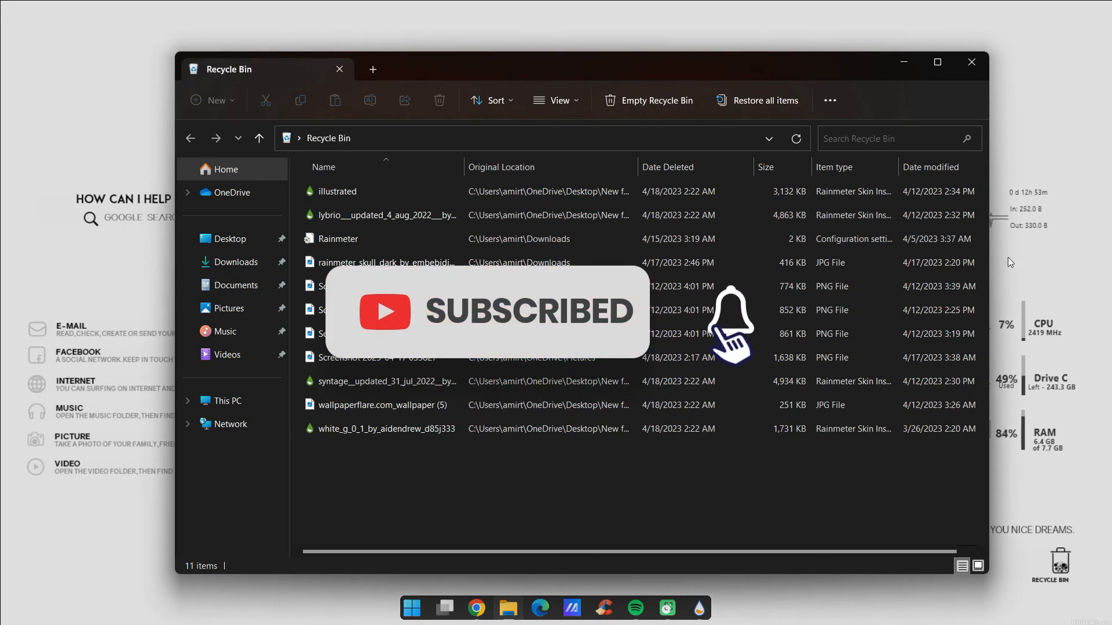
click(964, 65)
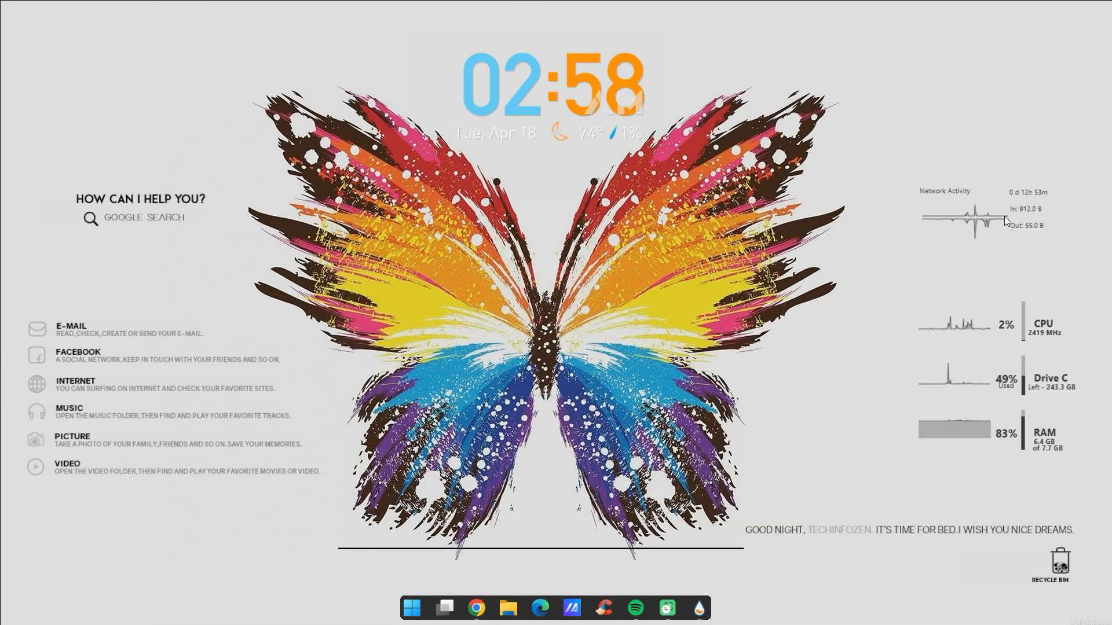
mouse_move(637, 607)
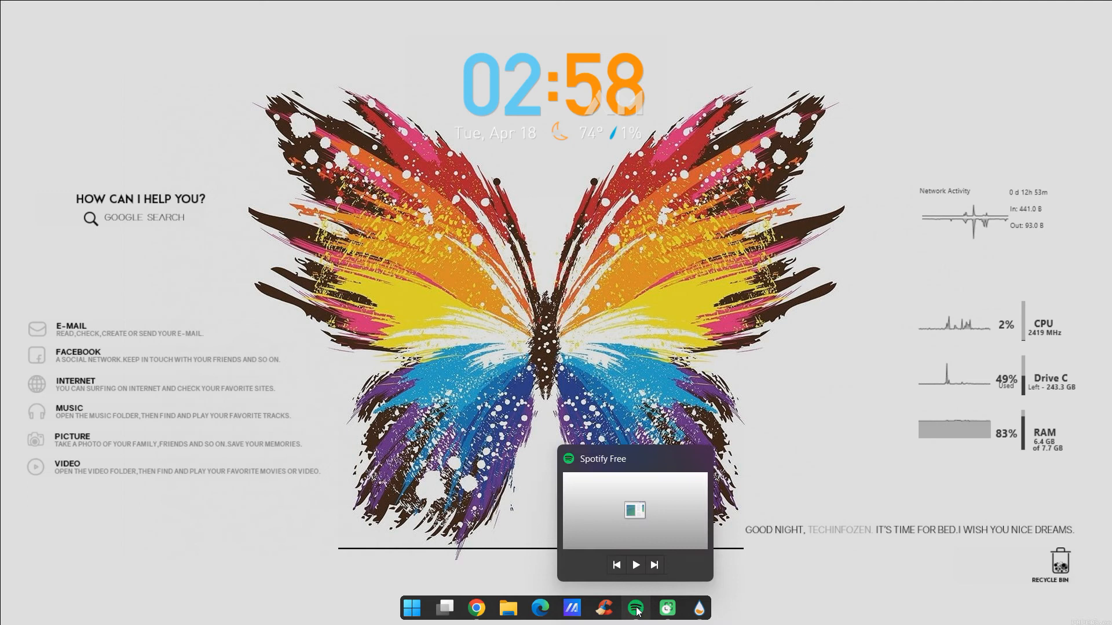
click(636, 565)
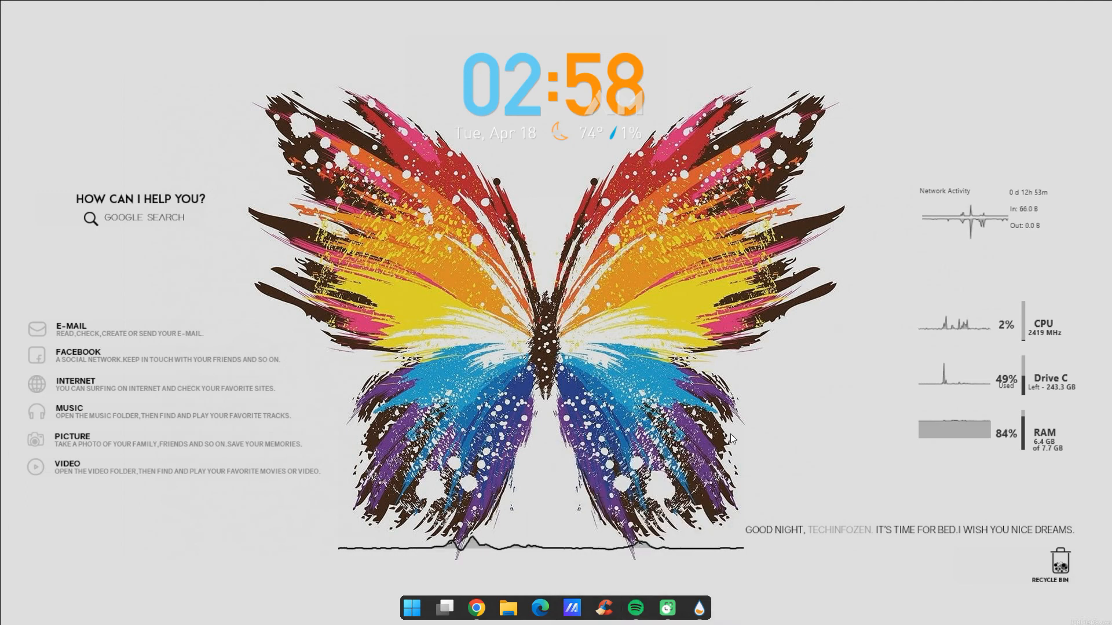
mouse_move(556, 137)
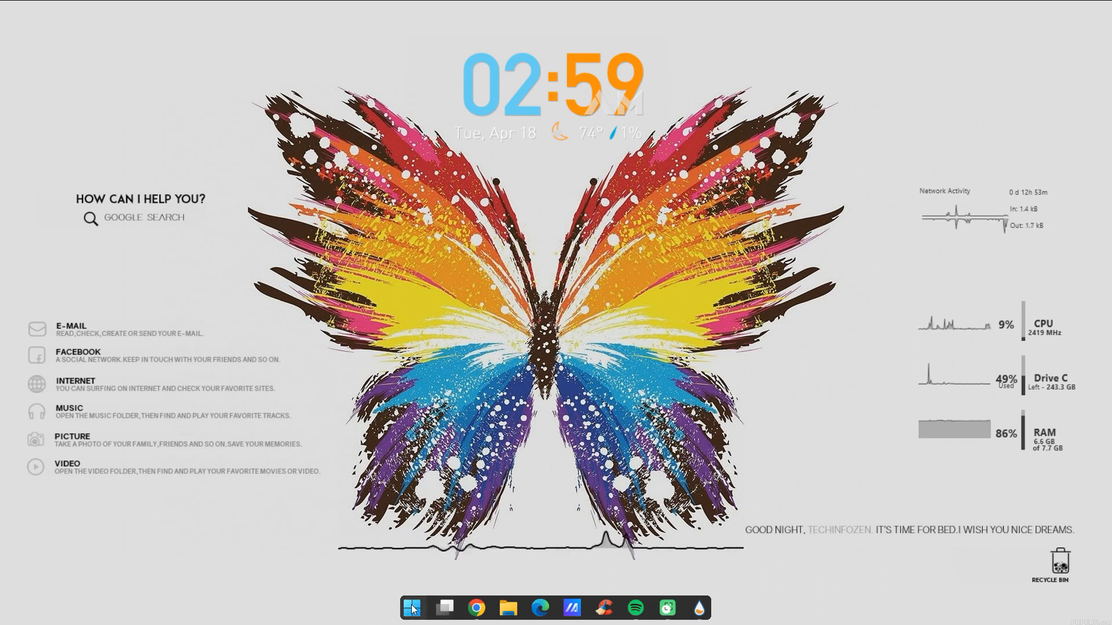
Step: Enable automatic hiding of the taskbar in the taskbar behaviors settings, close Settings and refresh the desktop
key(super+i)
scroll(556, 445, down, 2)
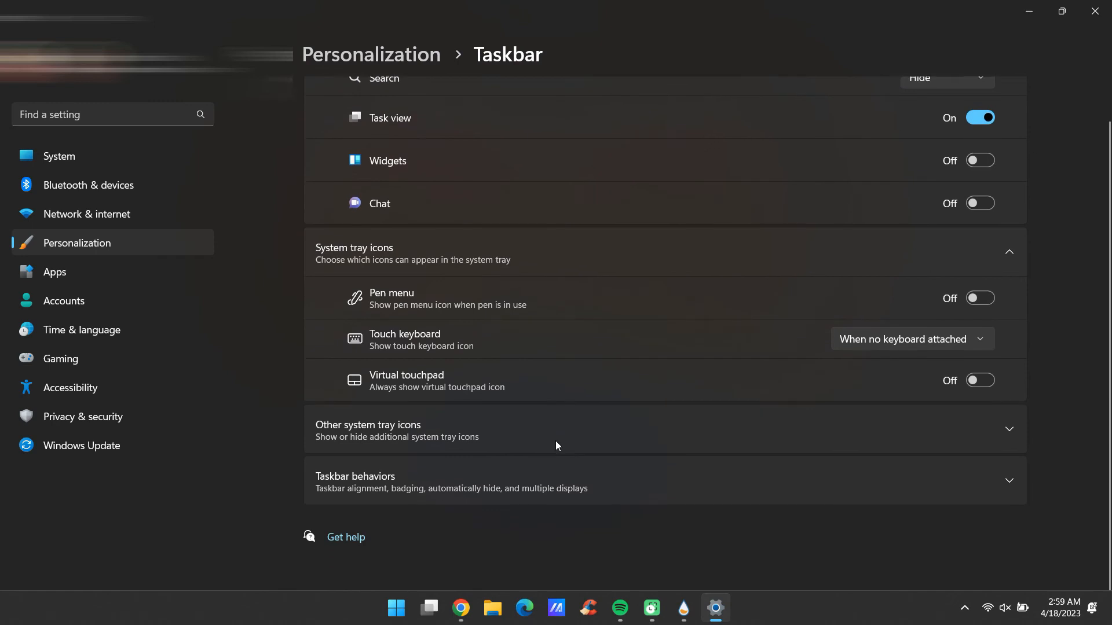
click(505, 502)
scroll(505, 501, down, 5)
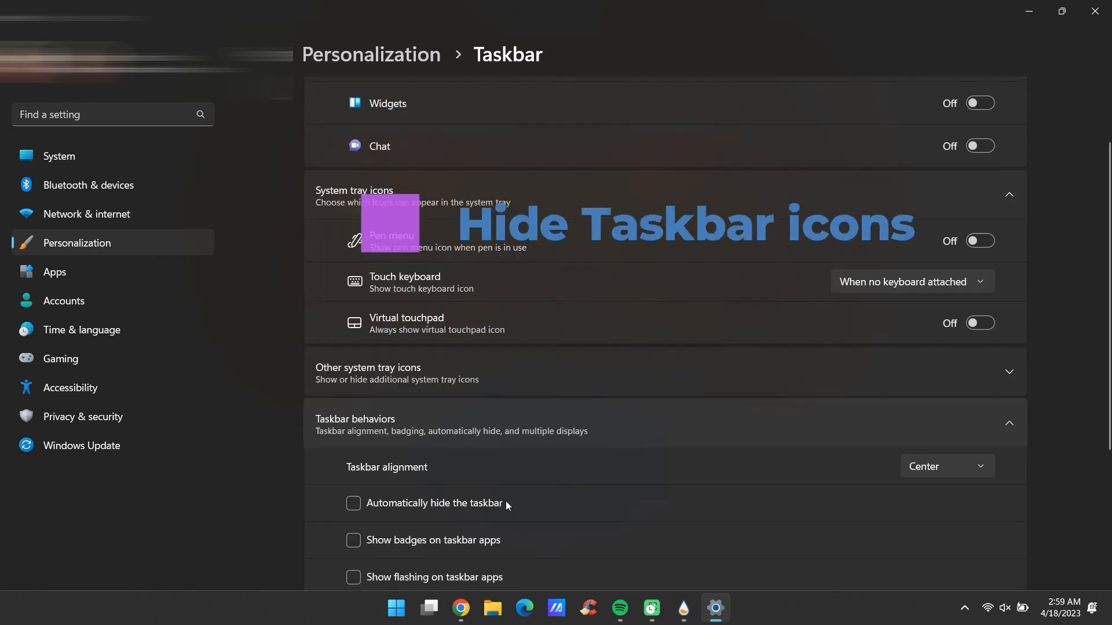
click(353, 343)
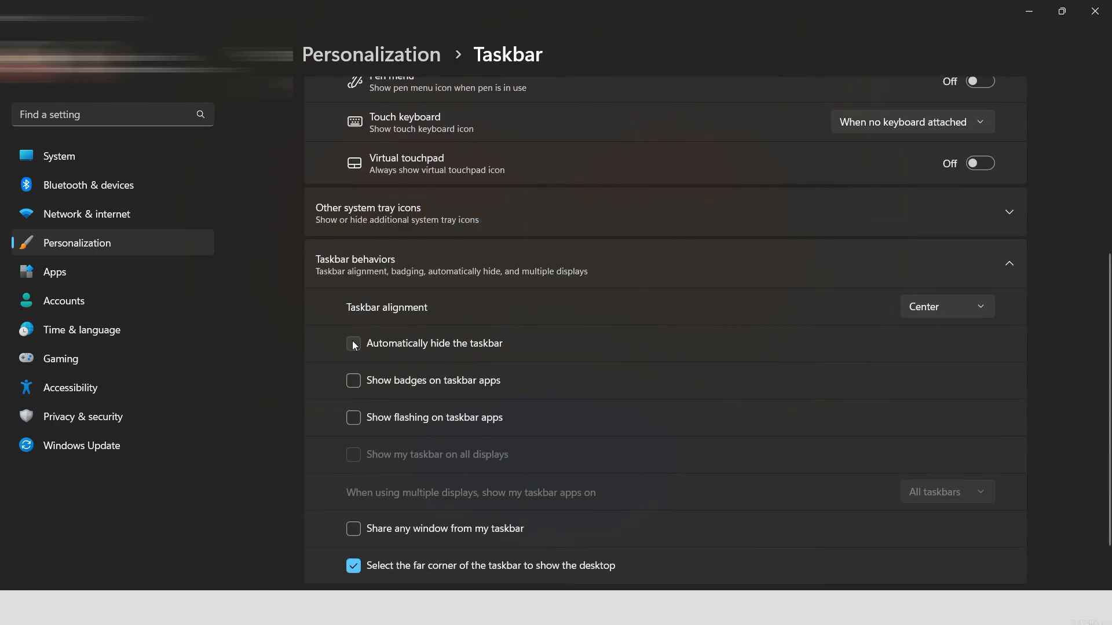
click(1096, 11)
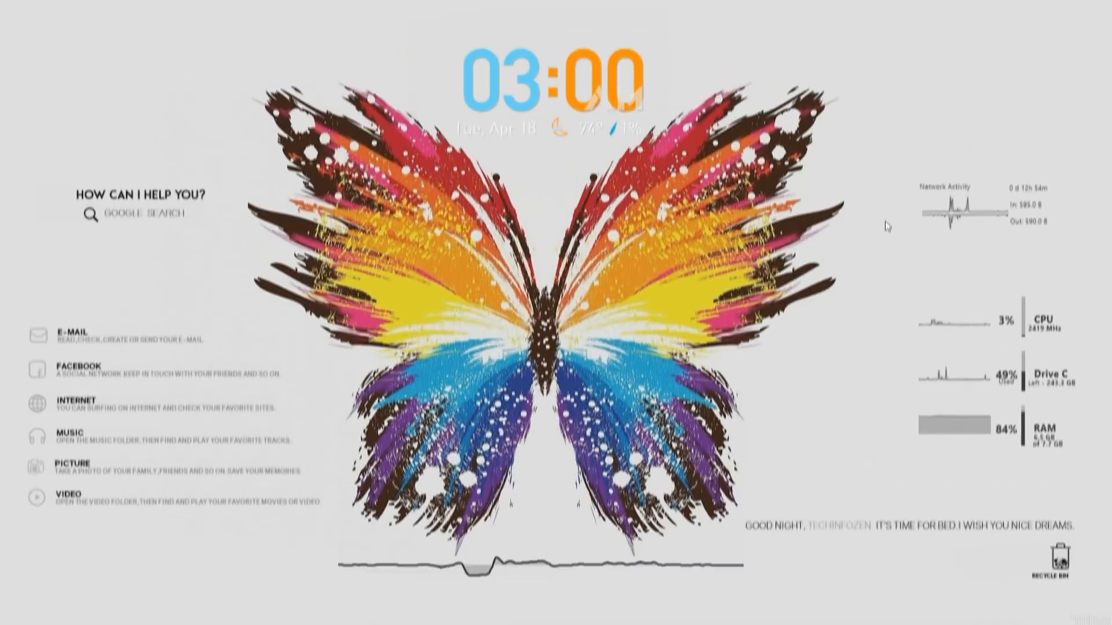
right_click(870, 36)
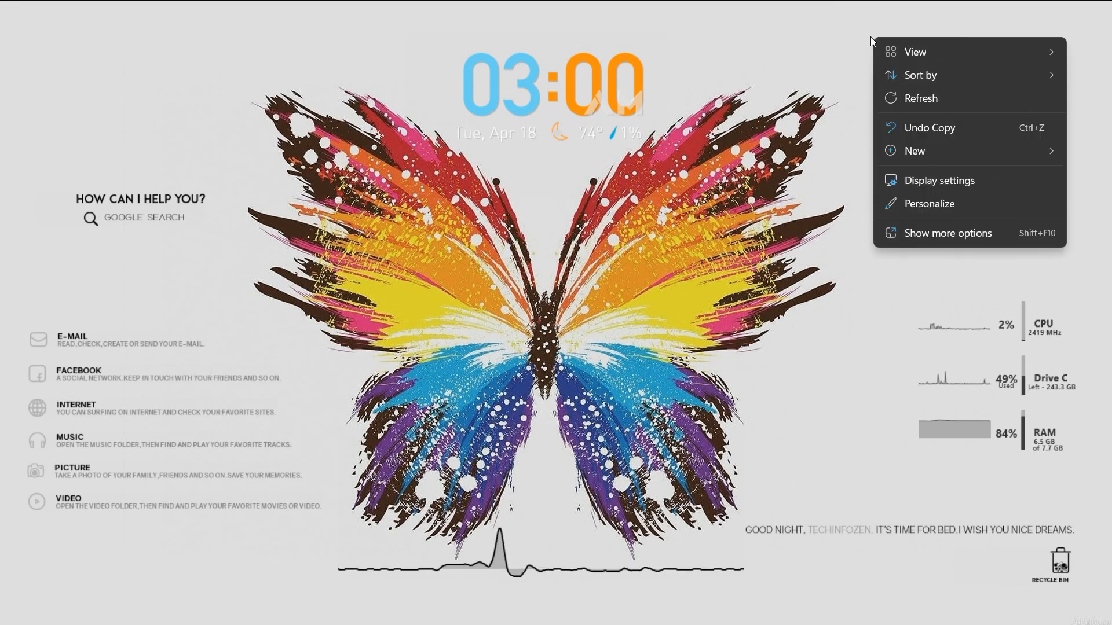
click(930, 95)
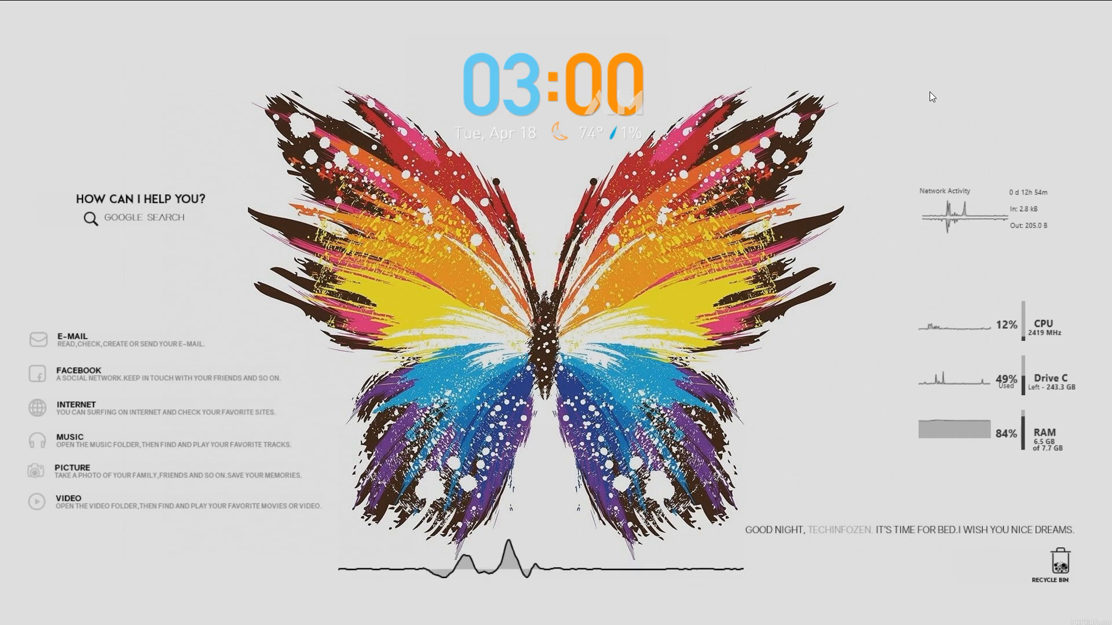